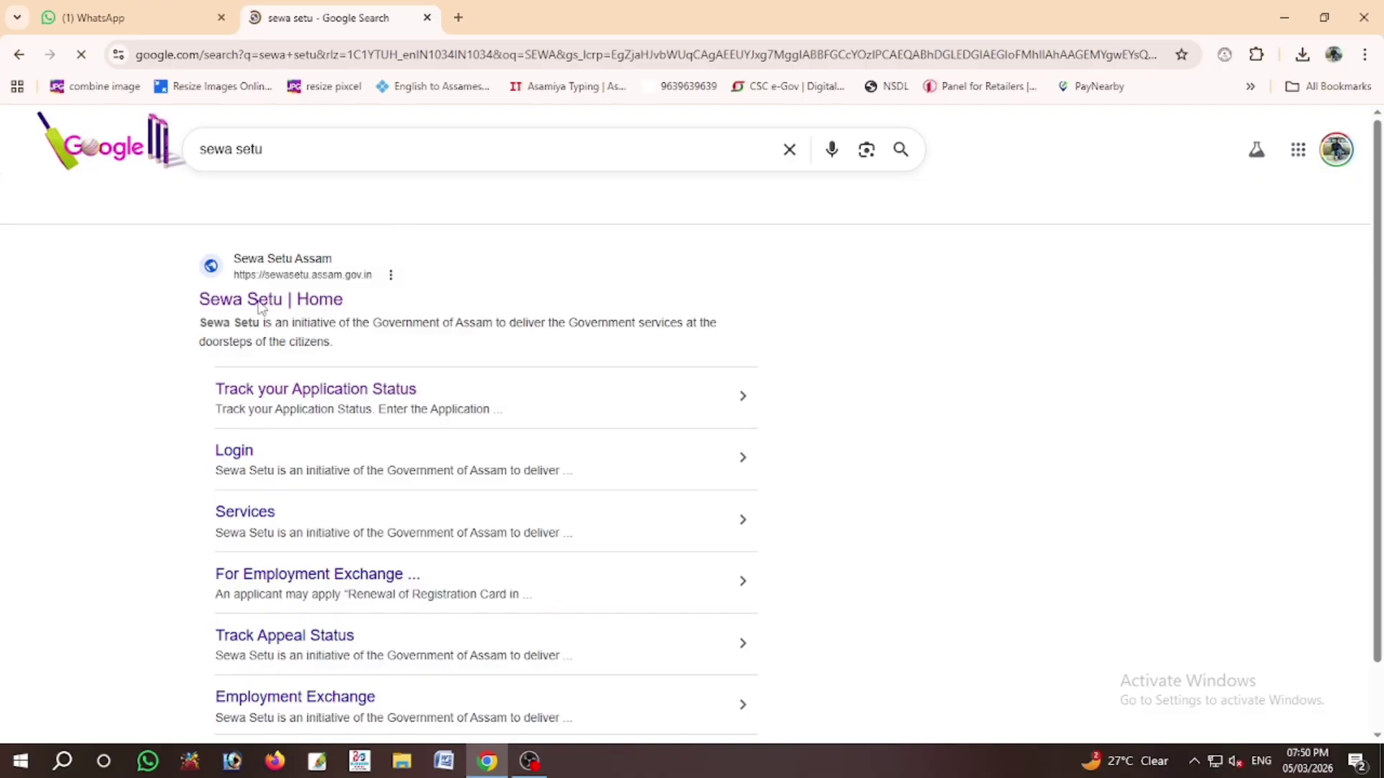
# Step: Open the Sewa Setu home page, dismiss the UMANG popup, and choose the CSC login
pyautogui.click(266, 301)
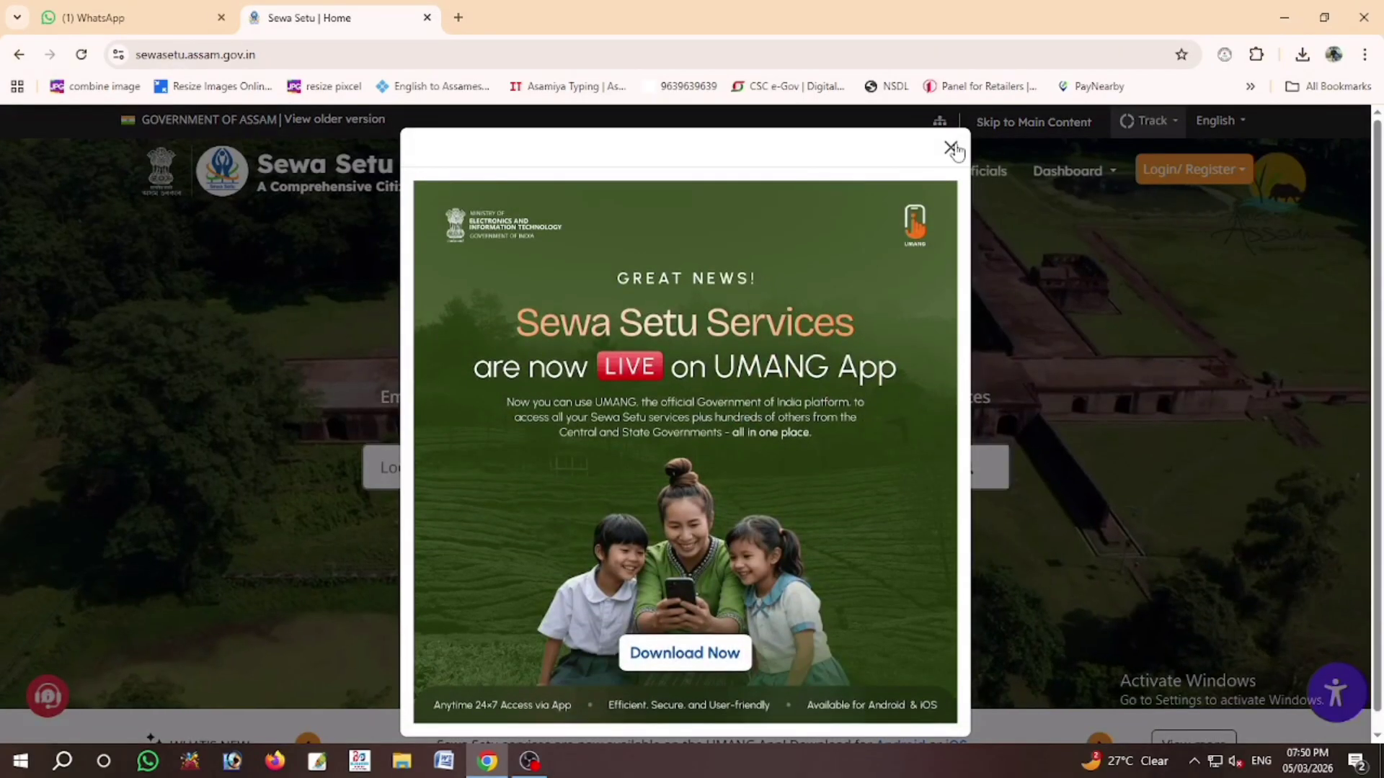
pyautogui.click(953, 146)
pyautogui.click(1189, 172)
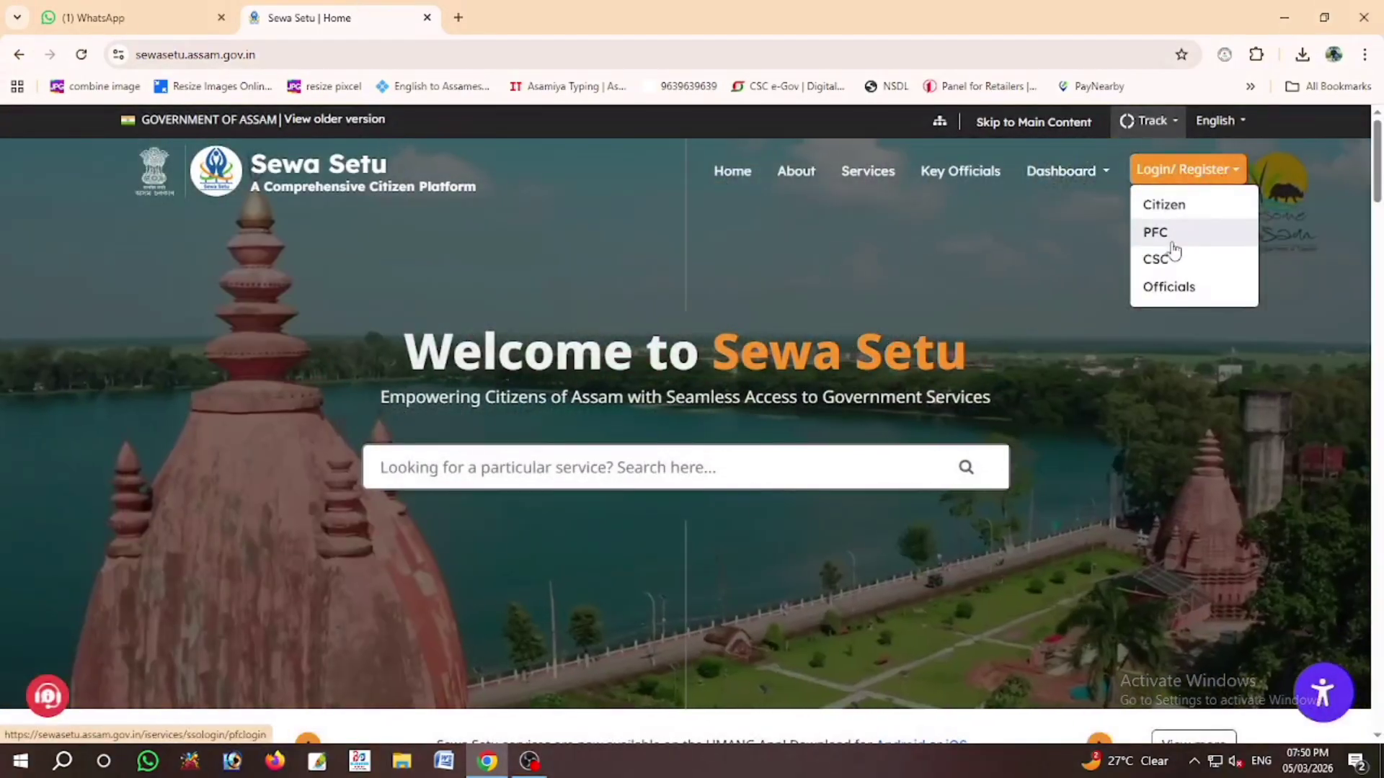
pyautogui.click(1164, 261)
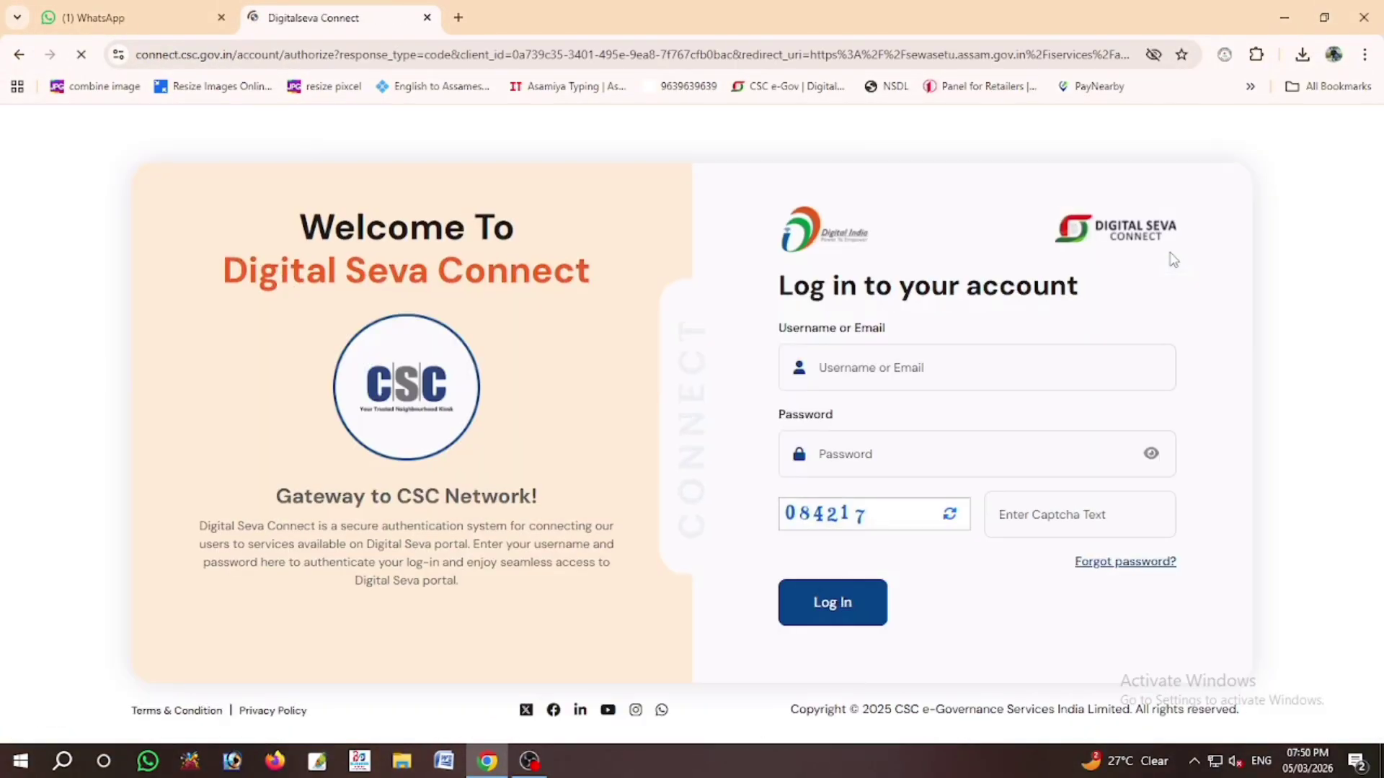
# Step: Sign in to Digital Seva Connect using the saved CSC username, password and the captcha
pyautogui.click(895, 361)
pyautogui.click(951, 420)
pyautogui.click(909, 448)
pyautogui.click(888, 447)
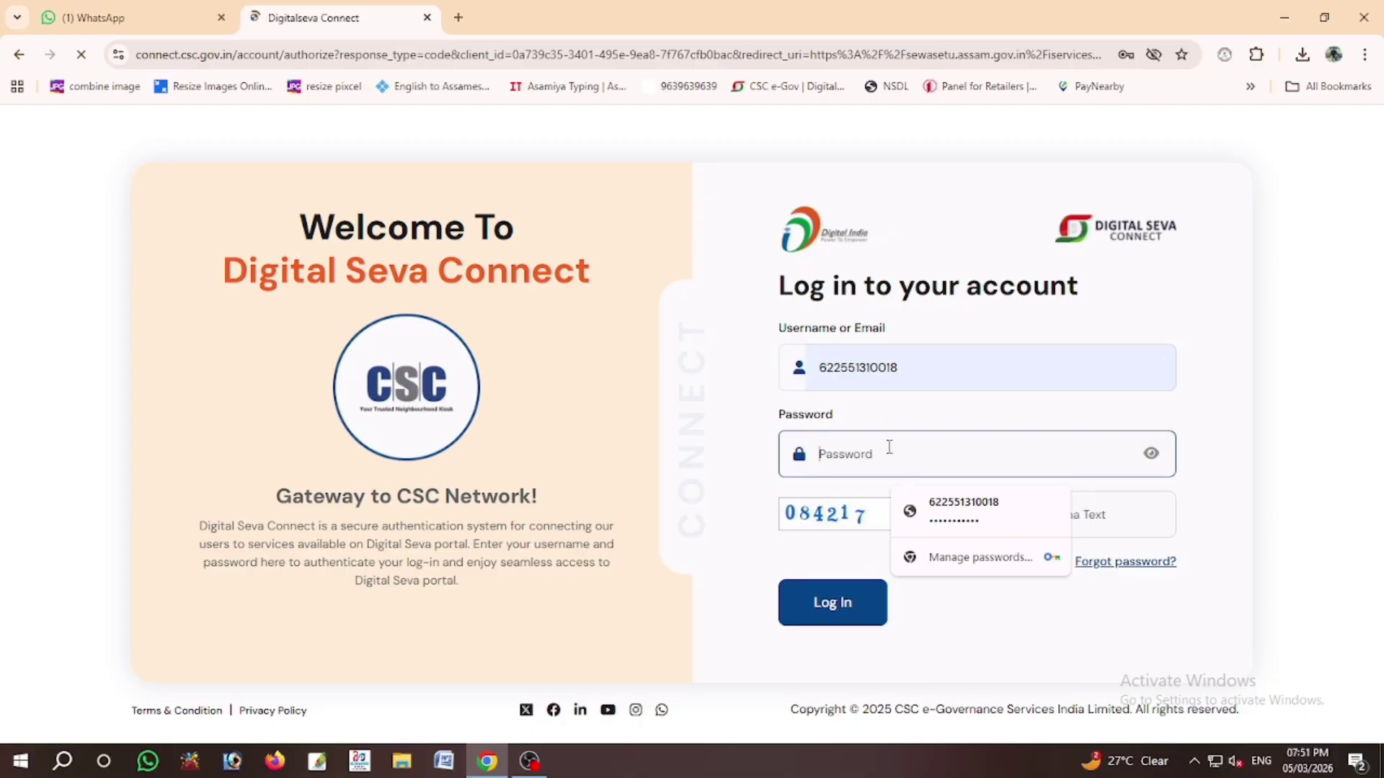
pyautogui.click(957, 513)
pyautogui.click(1112, 518)
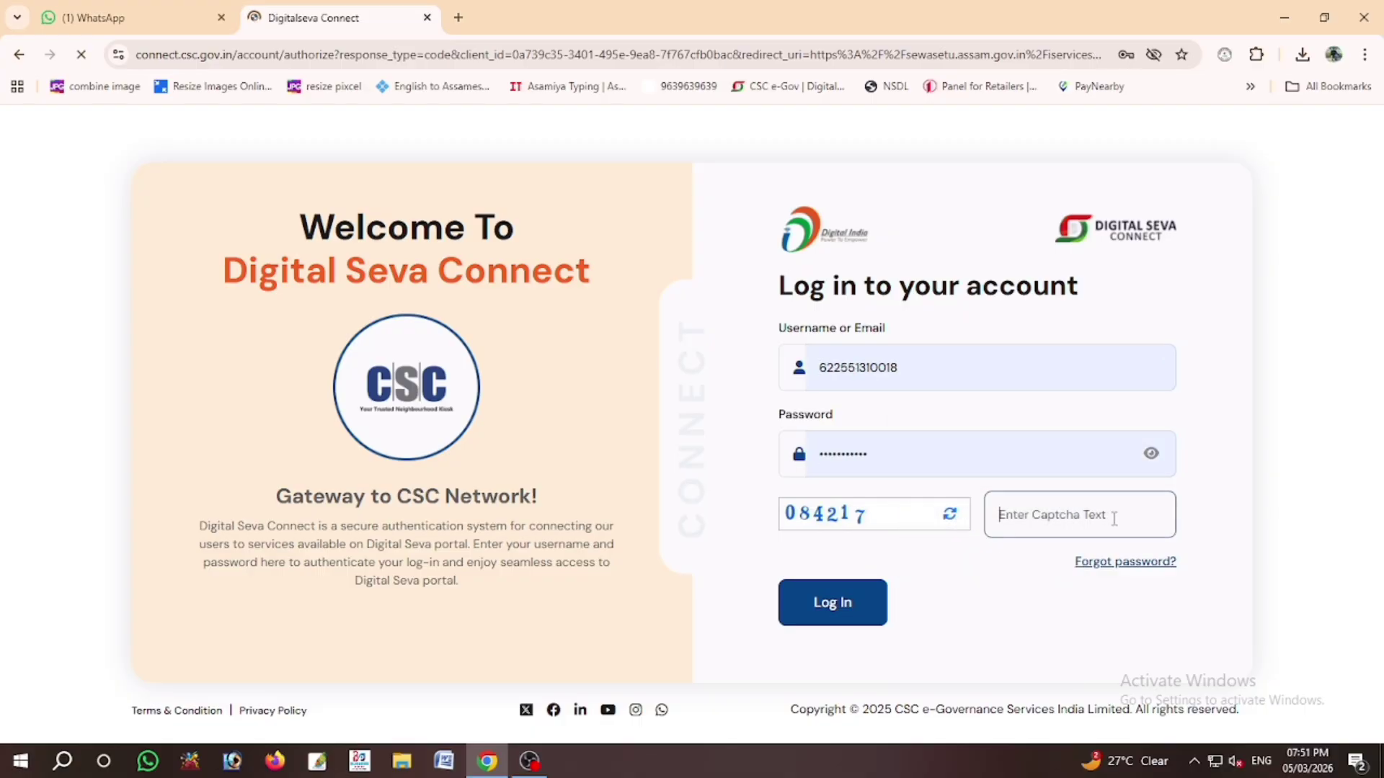
pyautogui.write('084217')
pyautogui.click(855, 599)
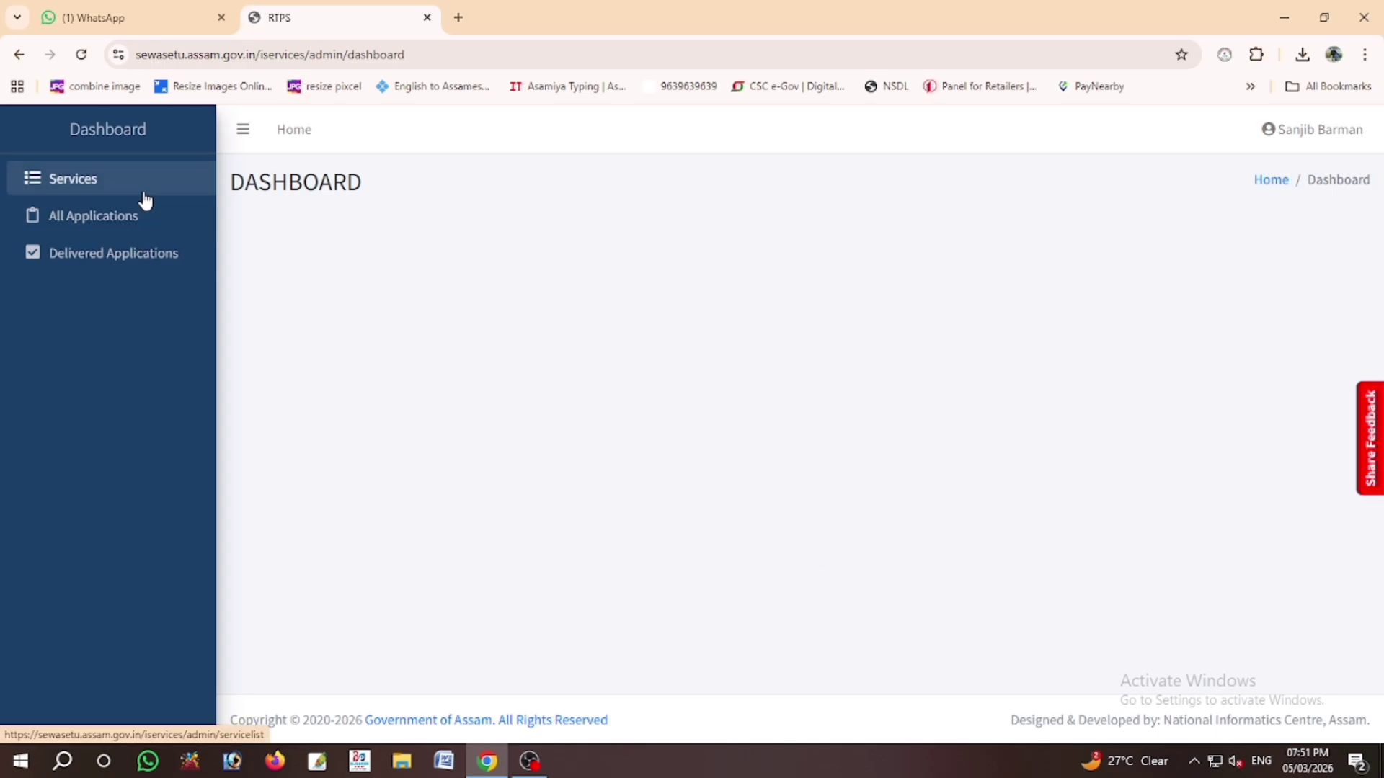
# Step: Search services for 'PARTI' and open the Partition of Land (Both Urban and Rural) application form
pyautogui.click(142, 191)
pyautogui.click(1139, 288)
pyautogui.write('PARTI')
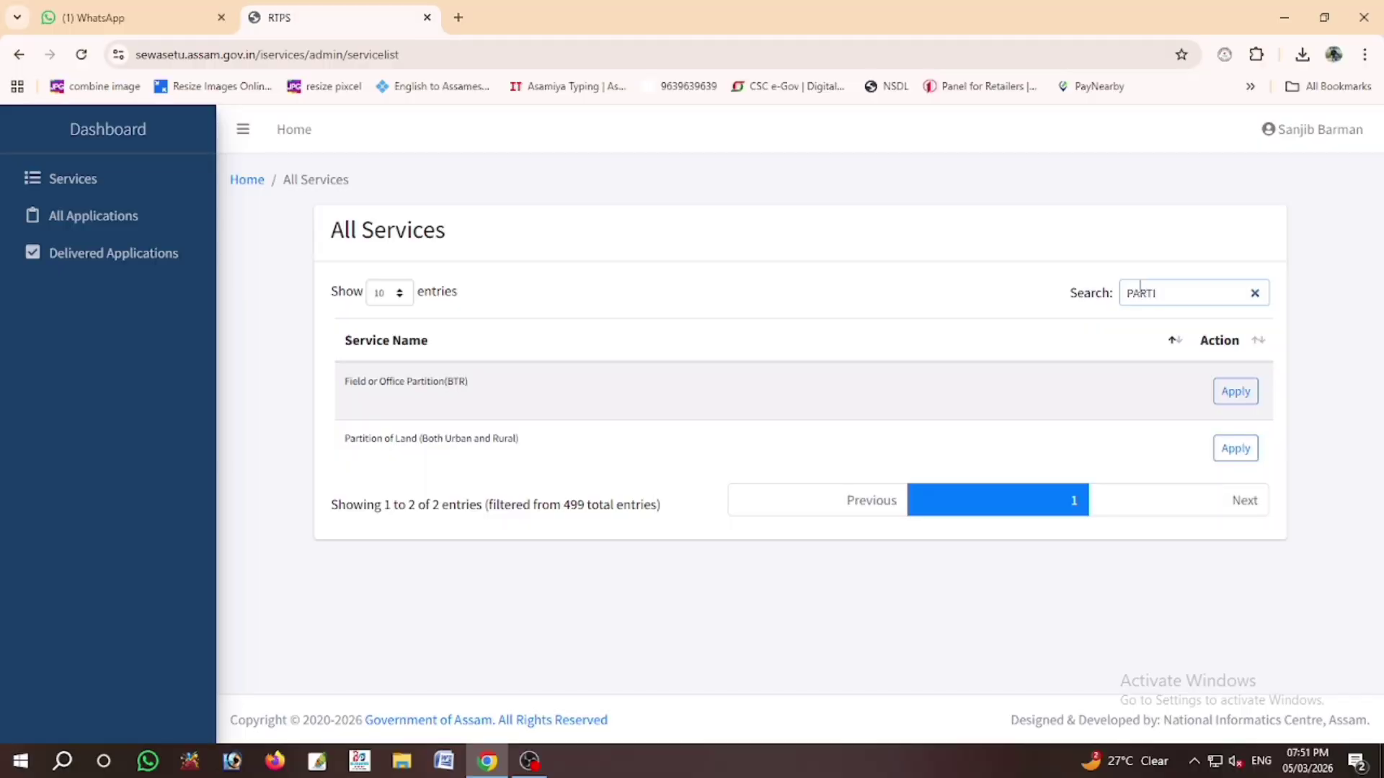
pyautogui.click(1235, 453)
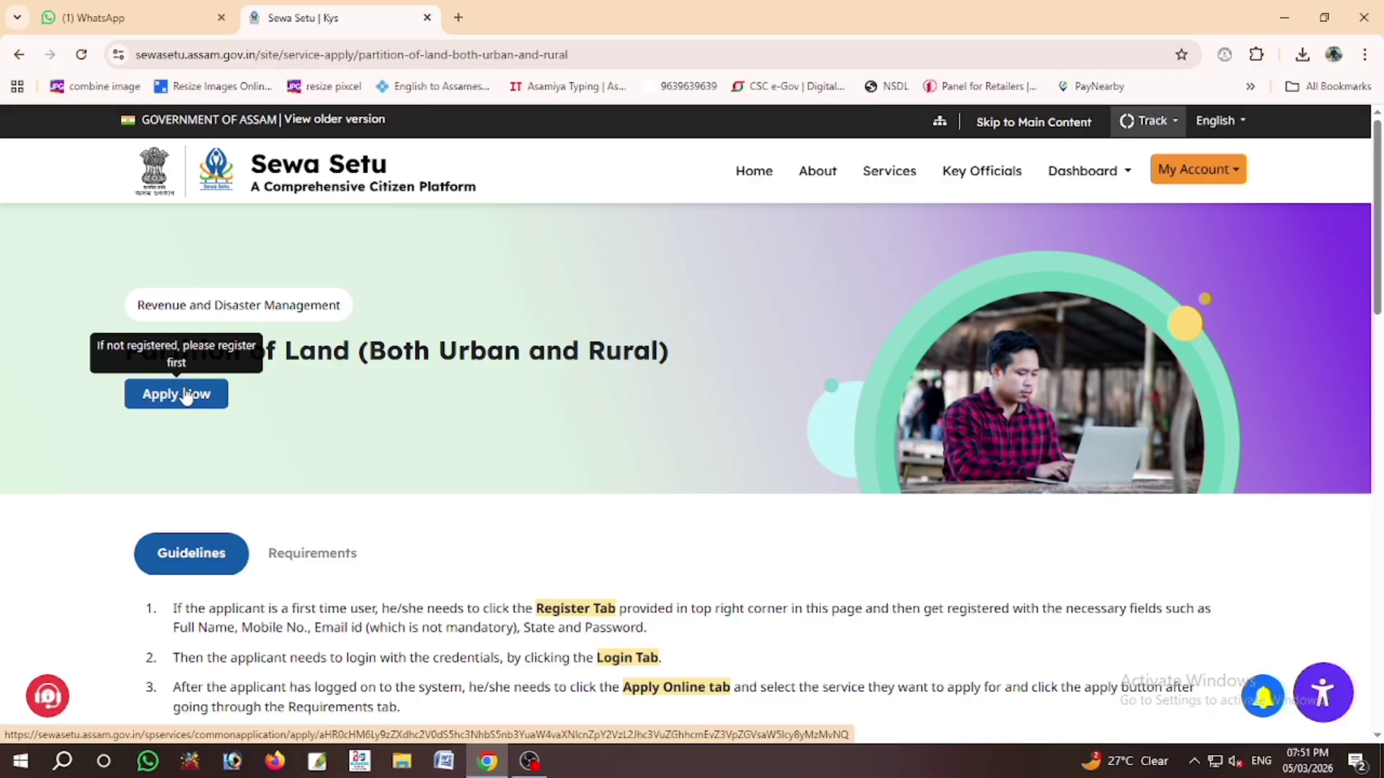
pyautogui.click(185, 395)
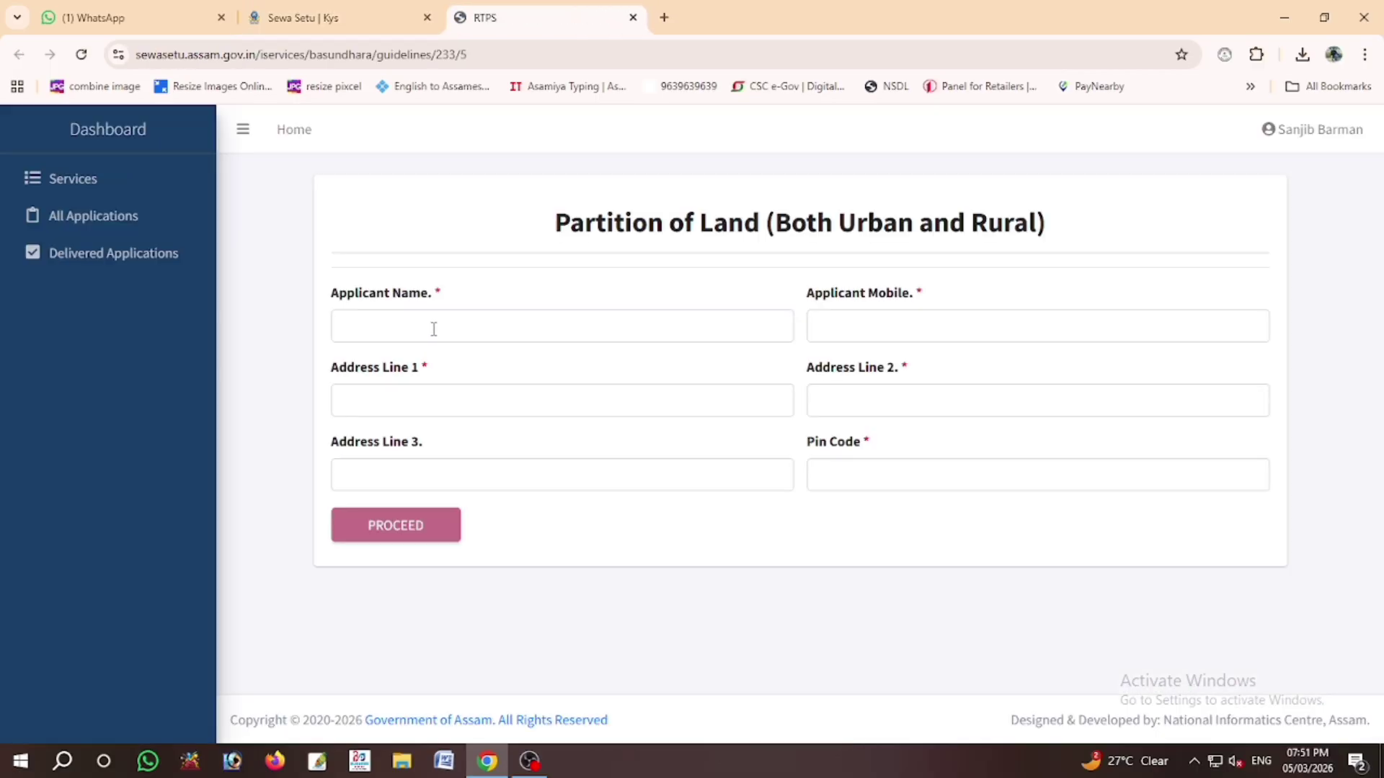
pyautogui.click(433, 328)
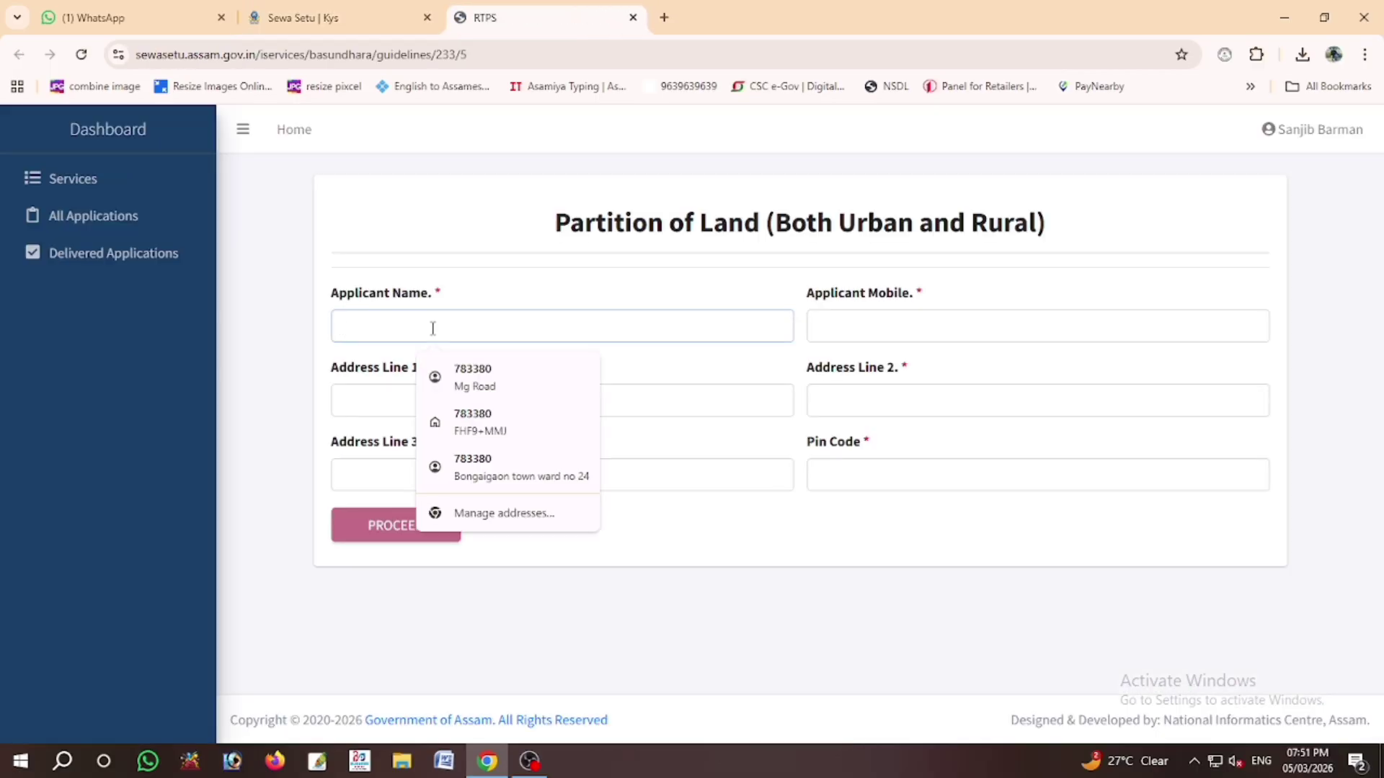
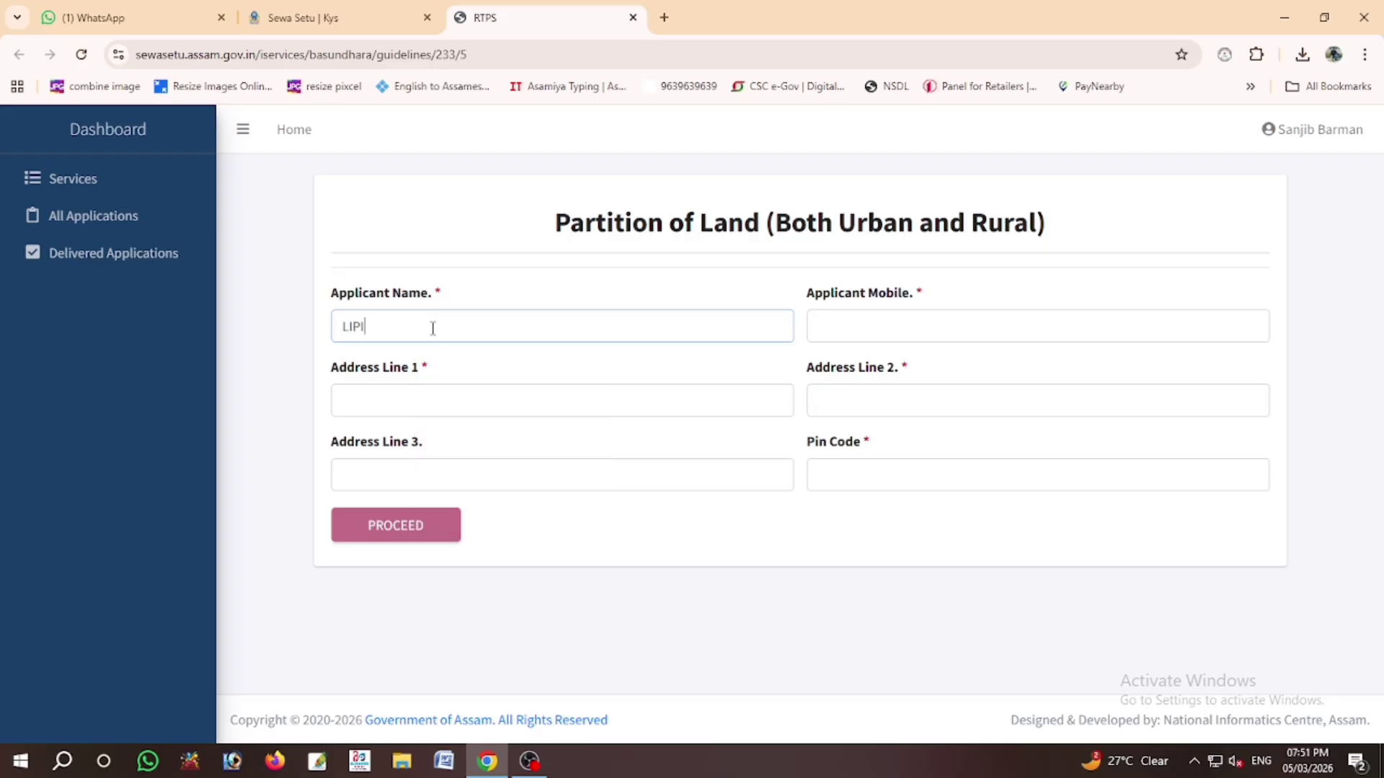
# Step: Fill in the applicant's full name, mobile number, two address lines and pin code
pyautogui.click(852, 333)
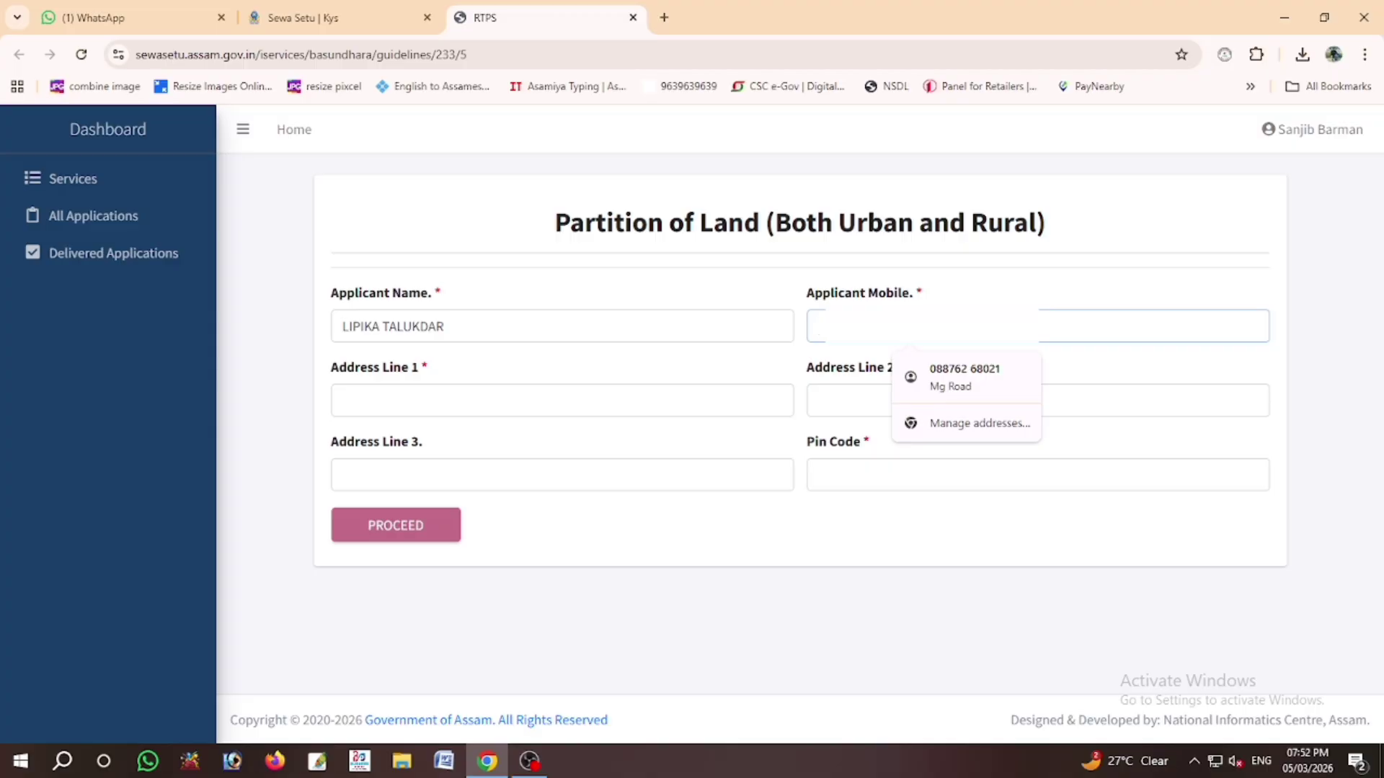
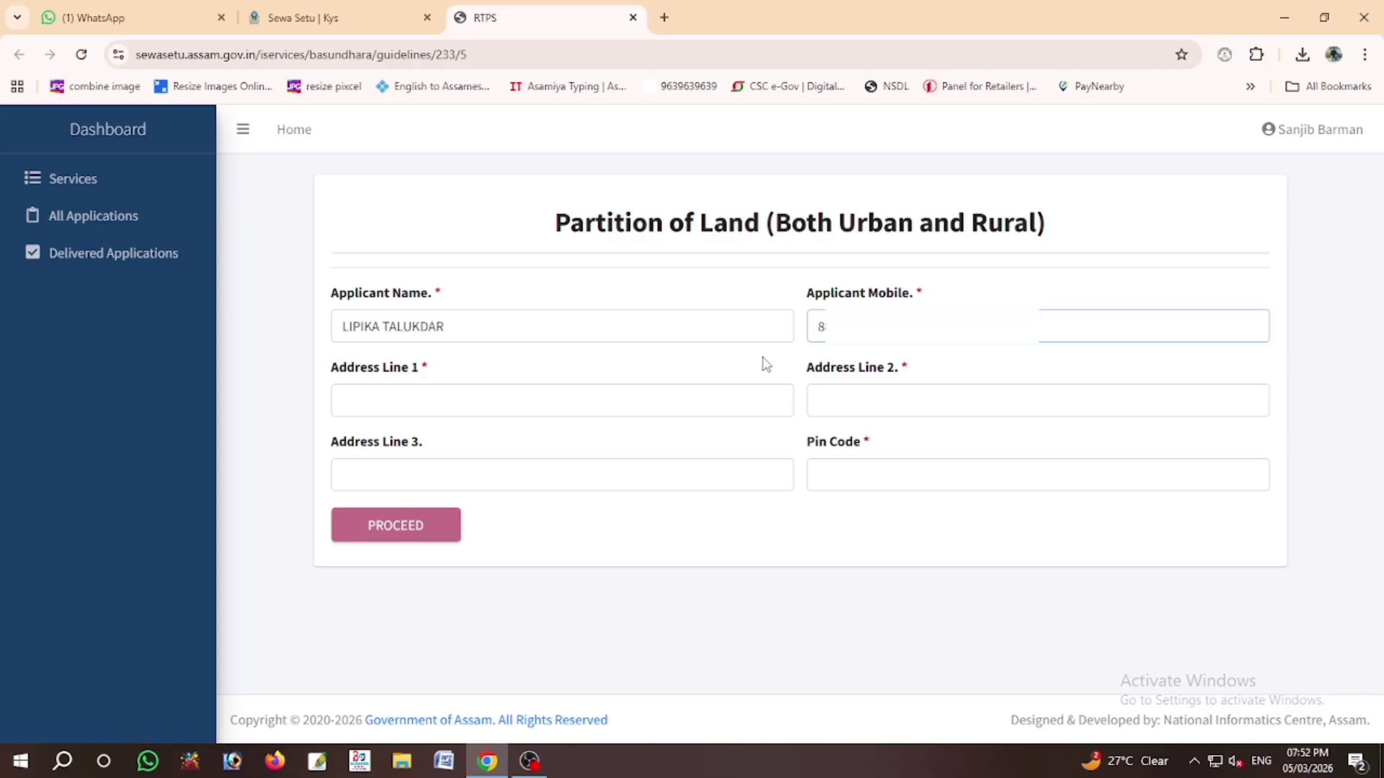
pyautogui.click(540, 404)
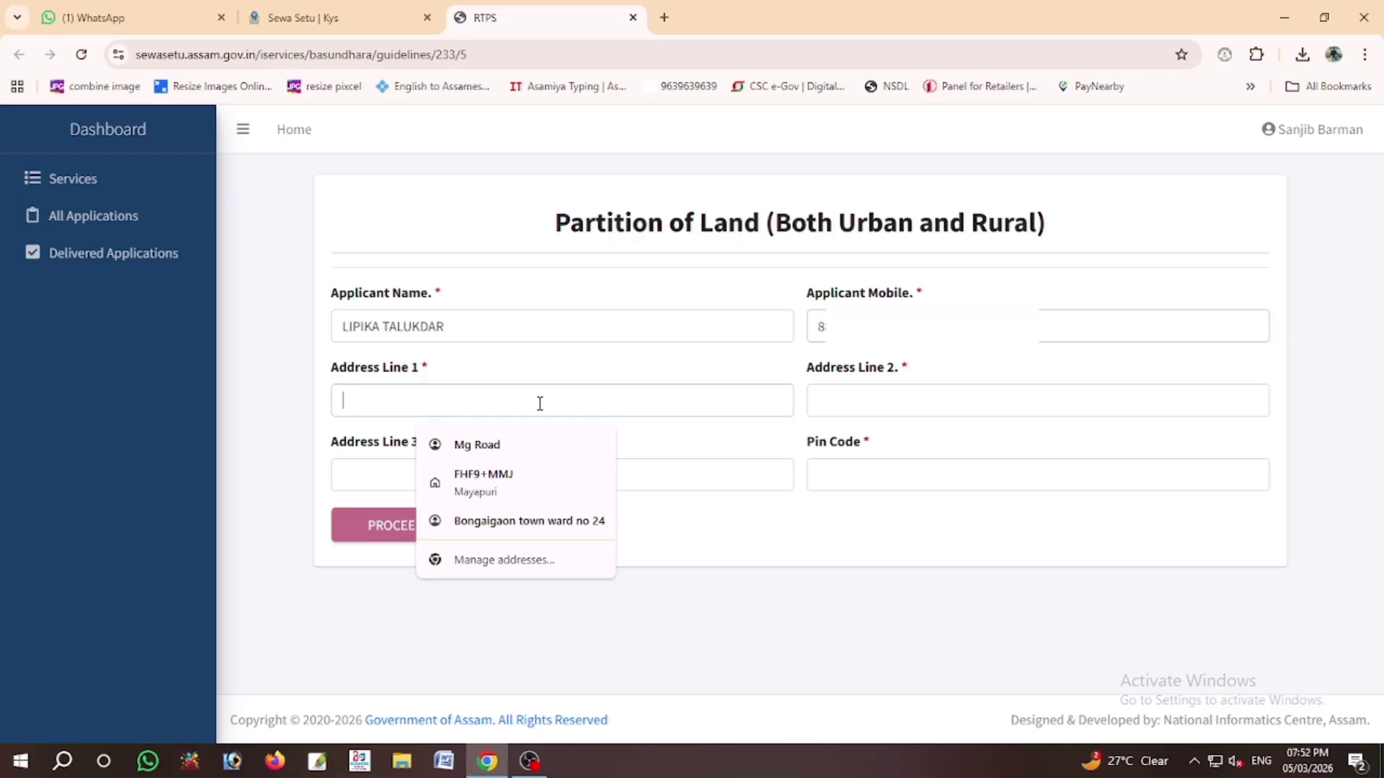
pyautogui.press('Tab')
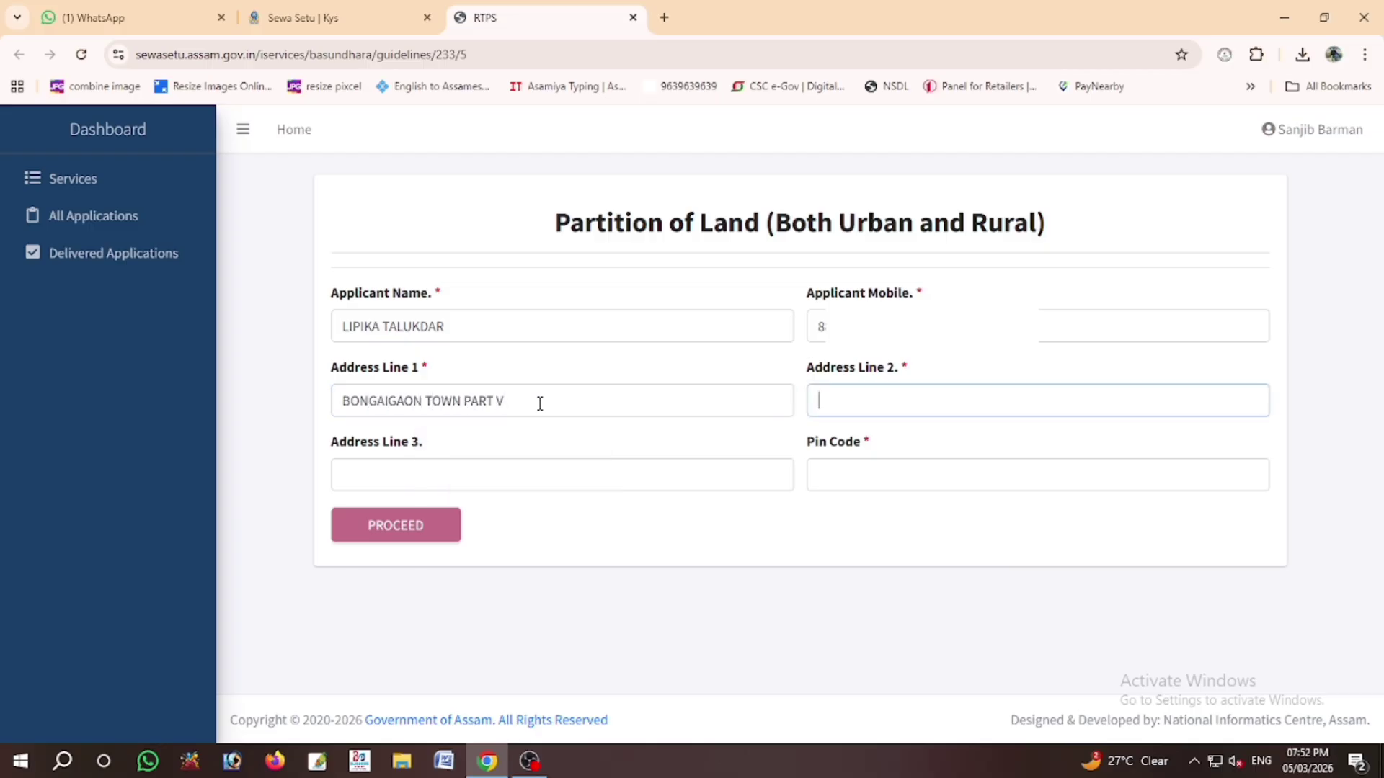
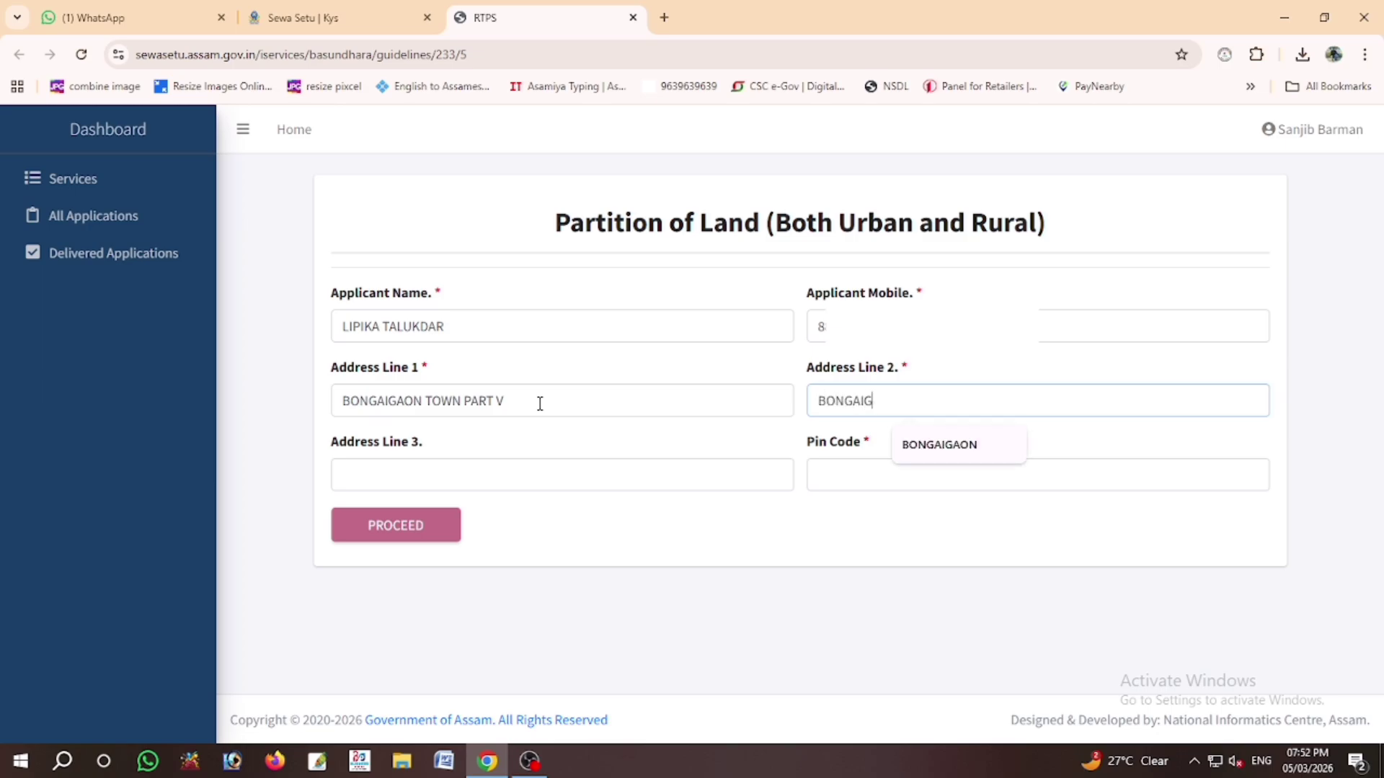
pyautogui.press('Tab')
pyautogui.press('Tab')
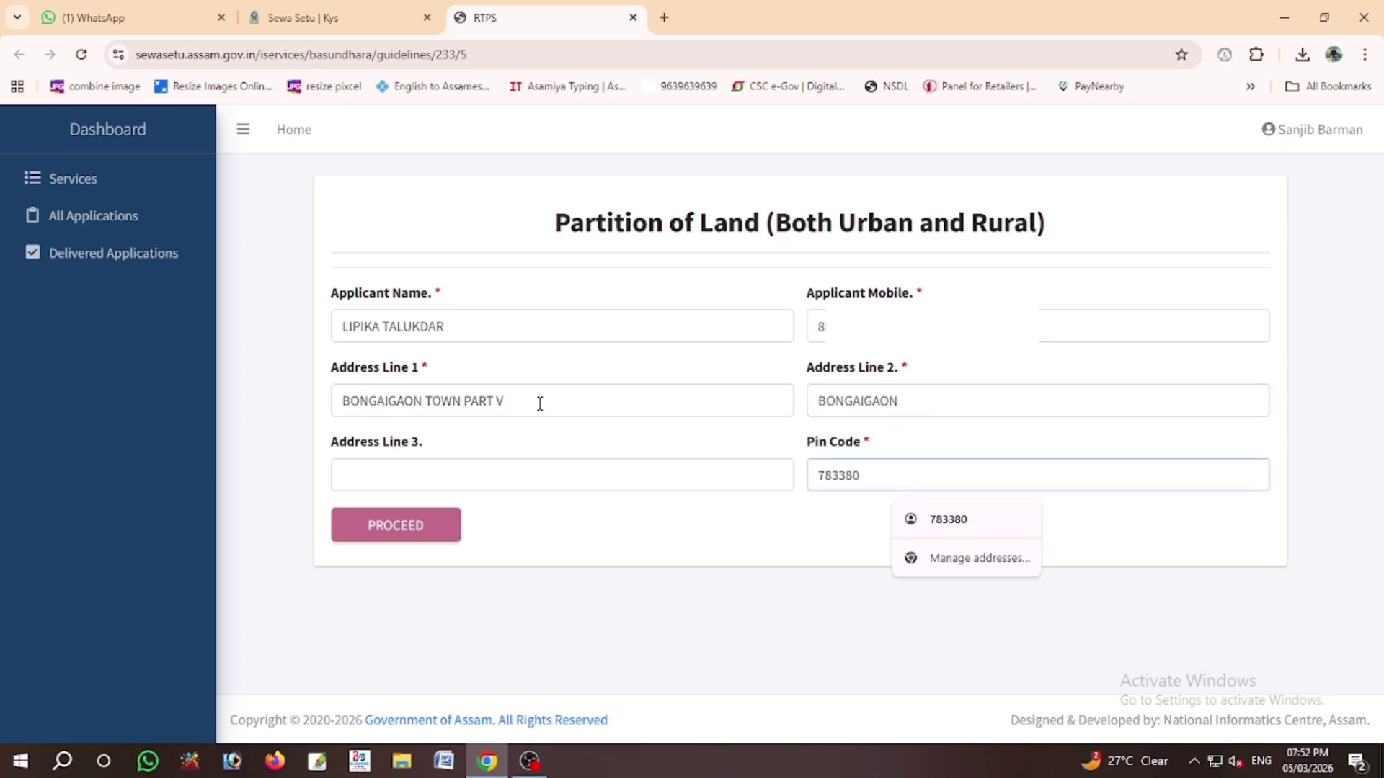
# Step: Submit the applicant details, confirm moving to Basundhara, and start the Consensus Partition application
pyautogui.click(374, 533)
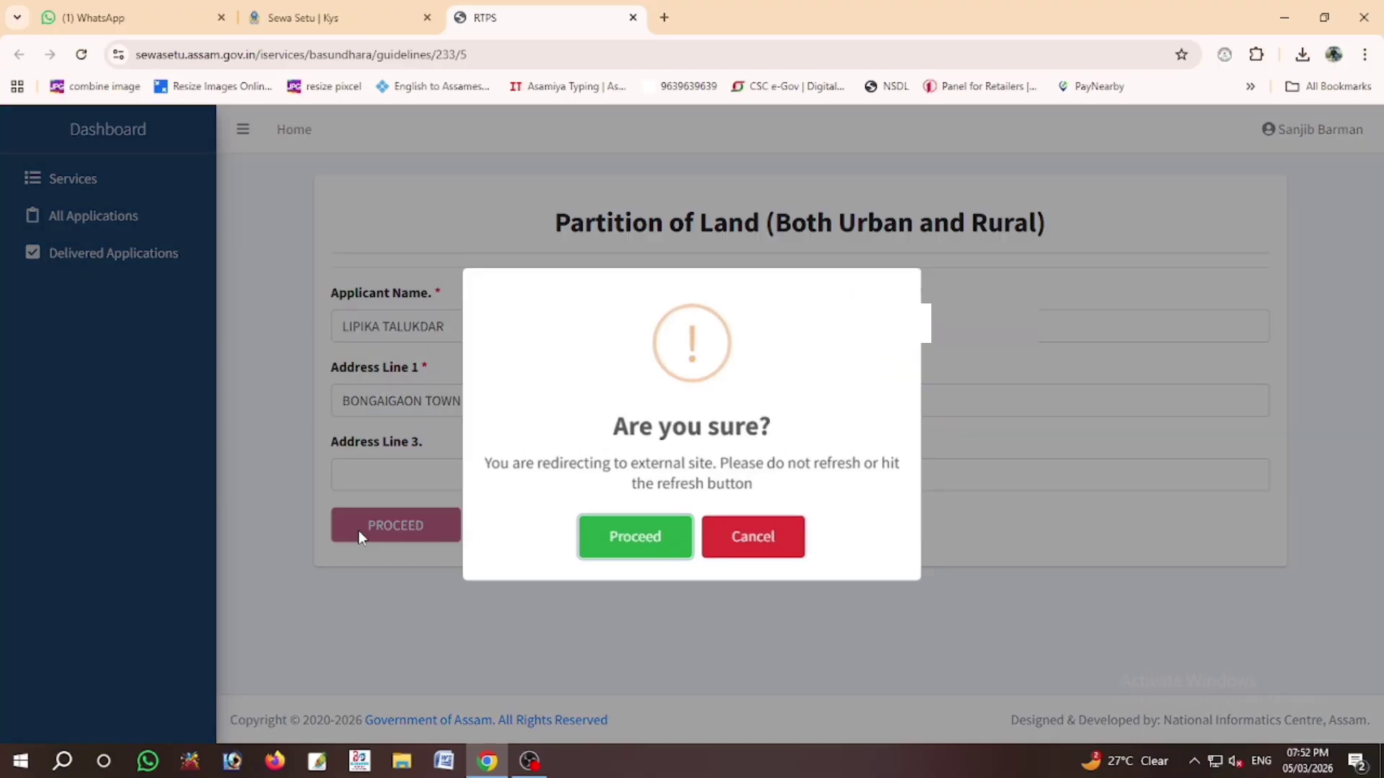
pyautogui.click(597, 544)
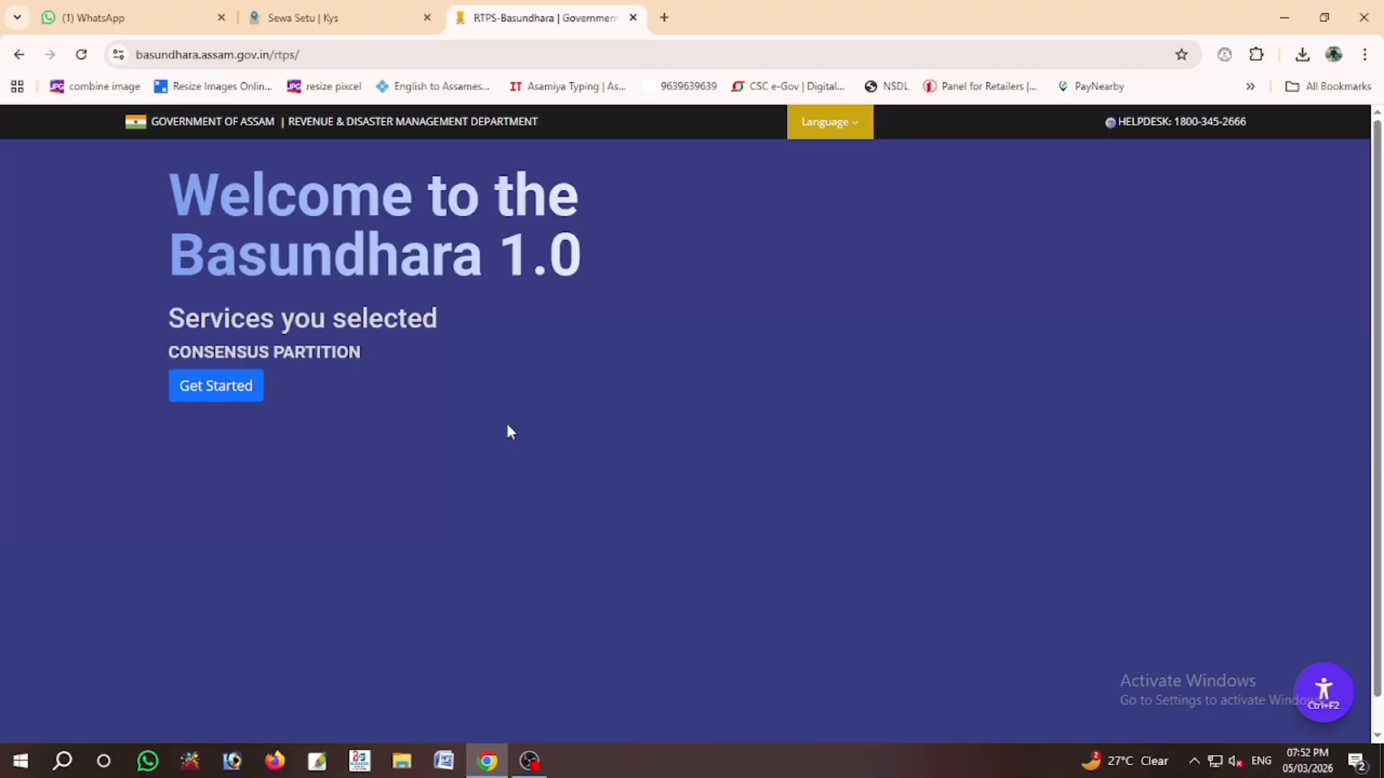
pyautogui.click(216, 386)
# Step: Declare that the applicant has no Aadhaar
pyautogui.moveTo(1376, 279); pyautogui.dragTo(1378, 393)
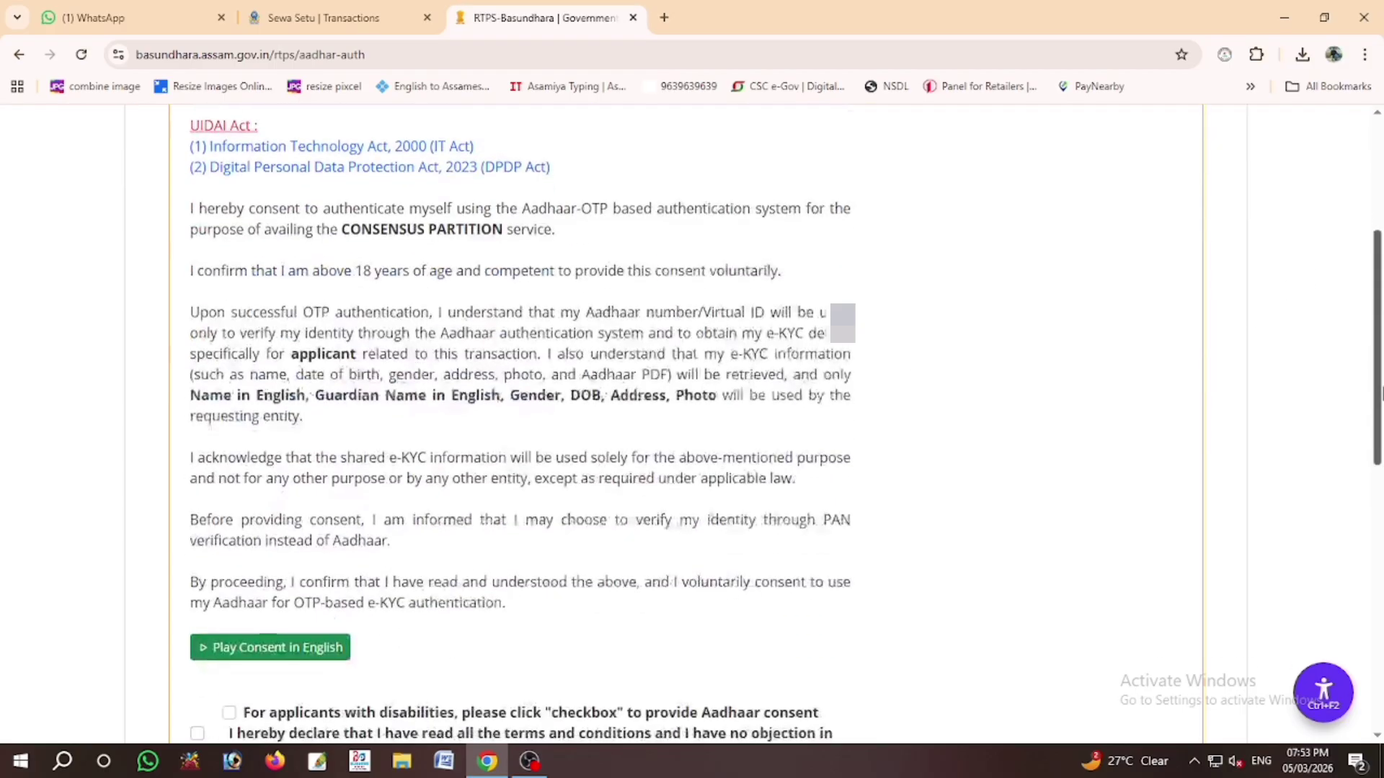
pyautogui.scroll(-2, 1380, 393)
pyautogui.scroll(-3, 1378, 395)
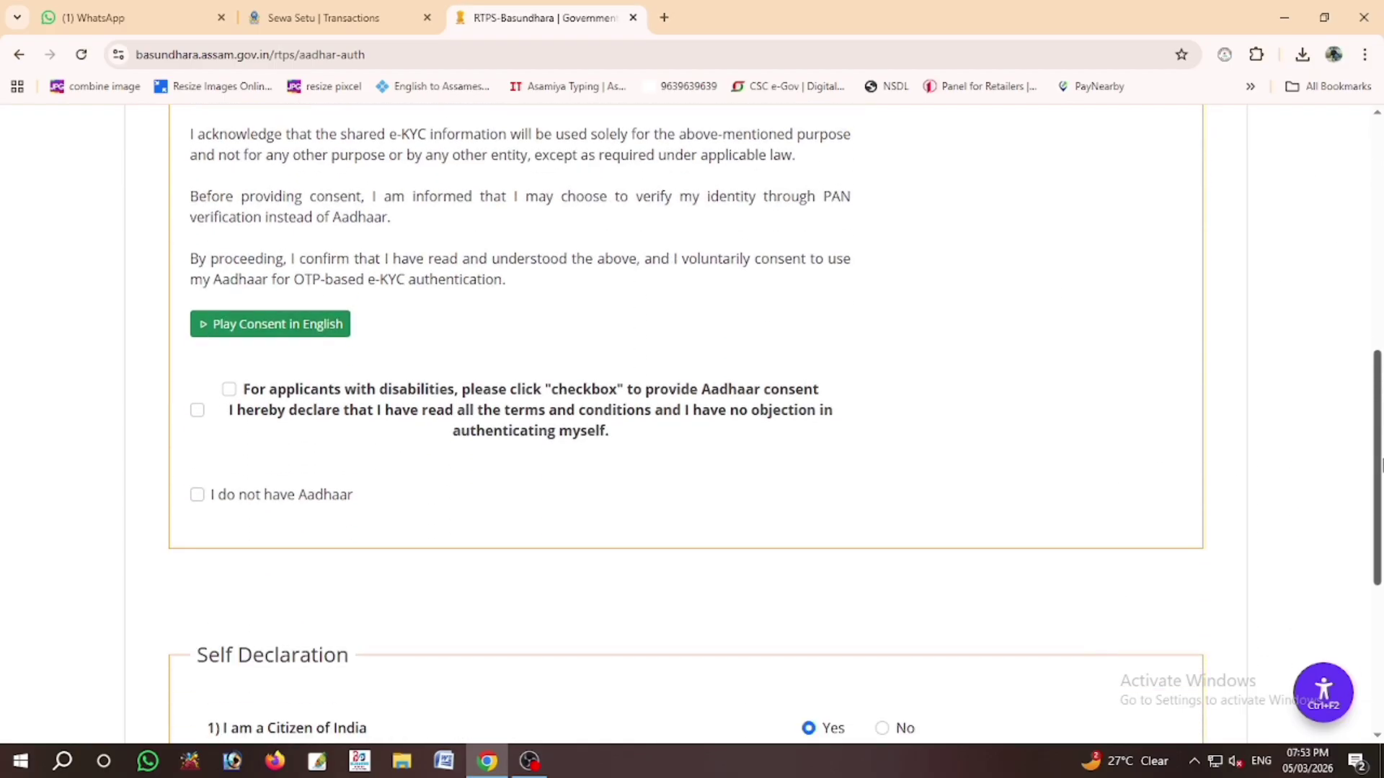
pyautogui.click(197, 495)
# Step: Verify the applicant's individual PAN with date of birth, then answer No to PM-Kisan
pyautogui.click(277, 186)
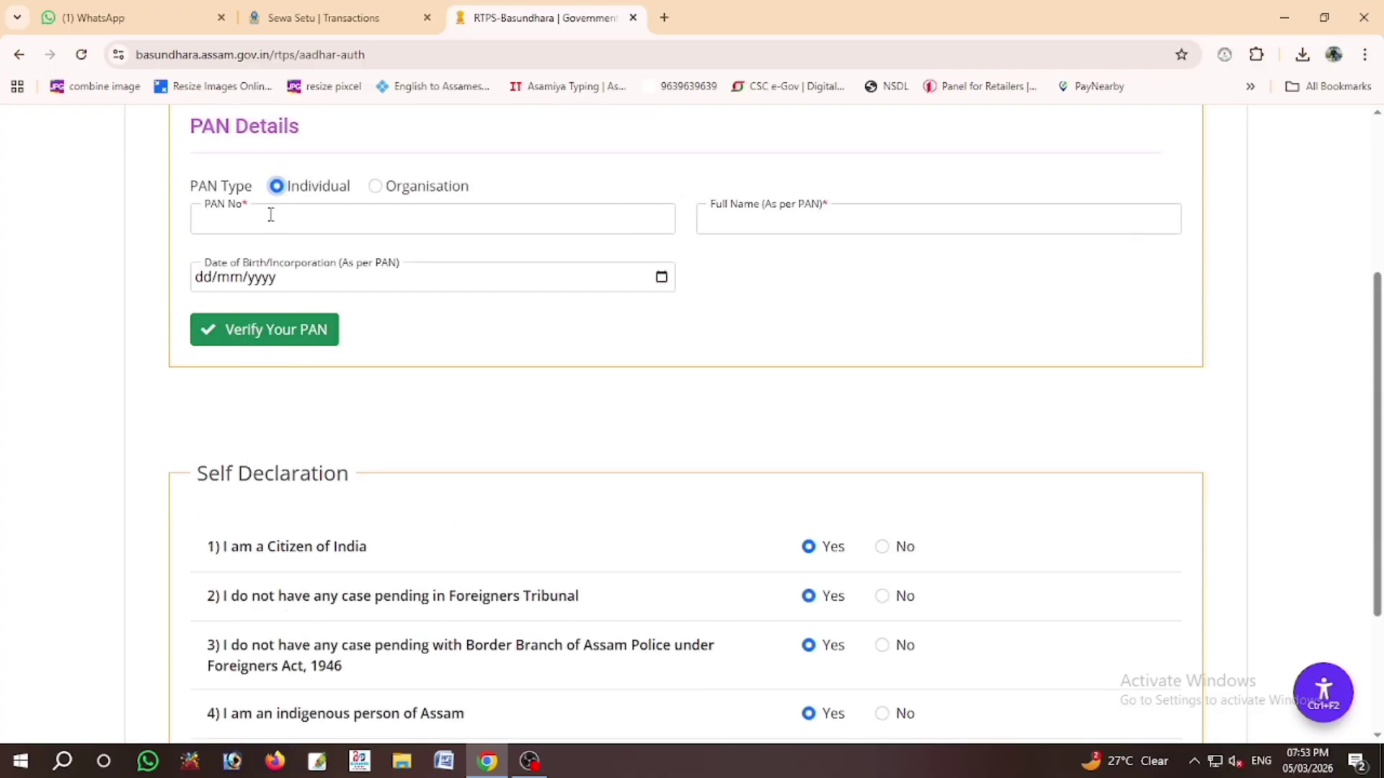
pyautogui.click(271, 215)
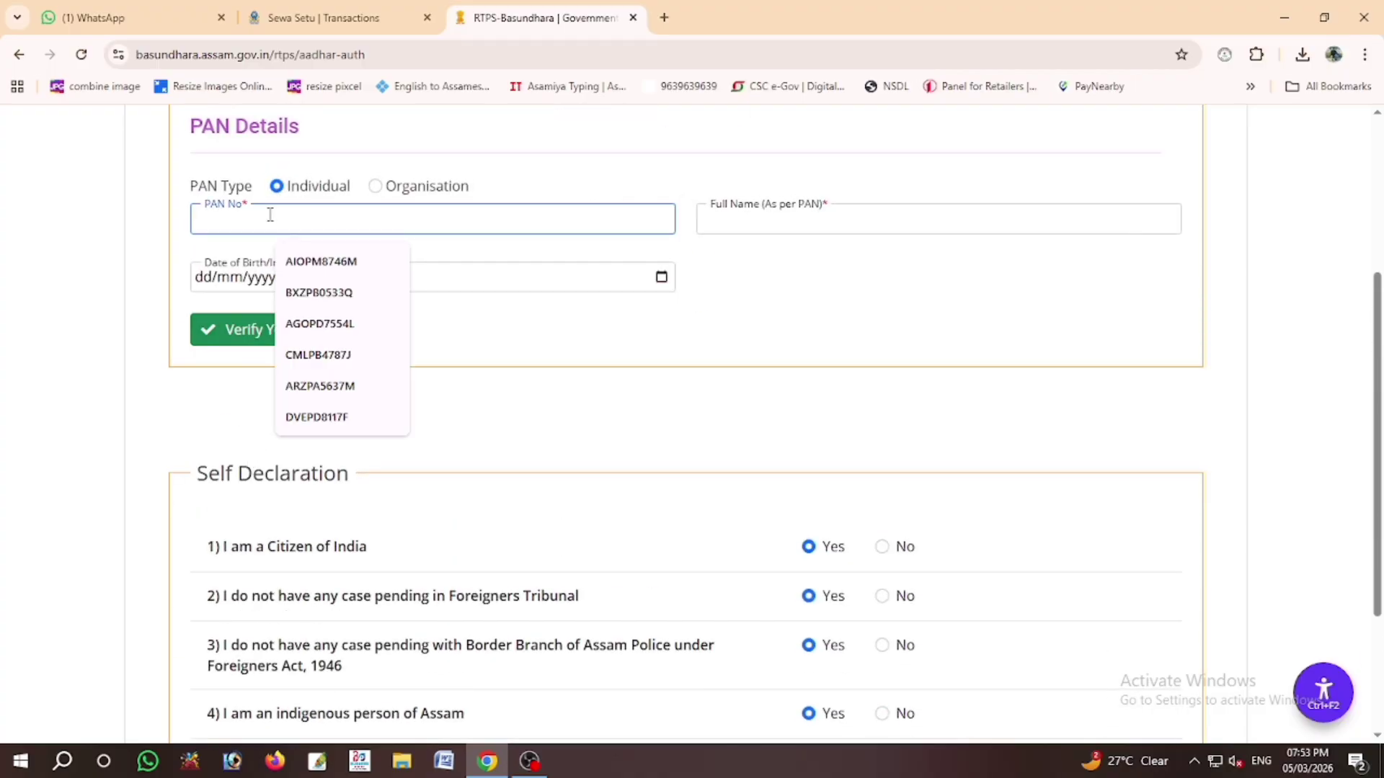
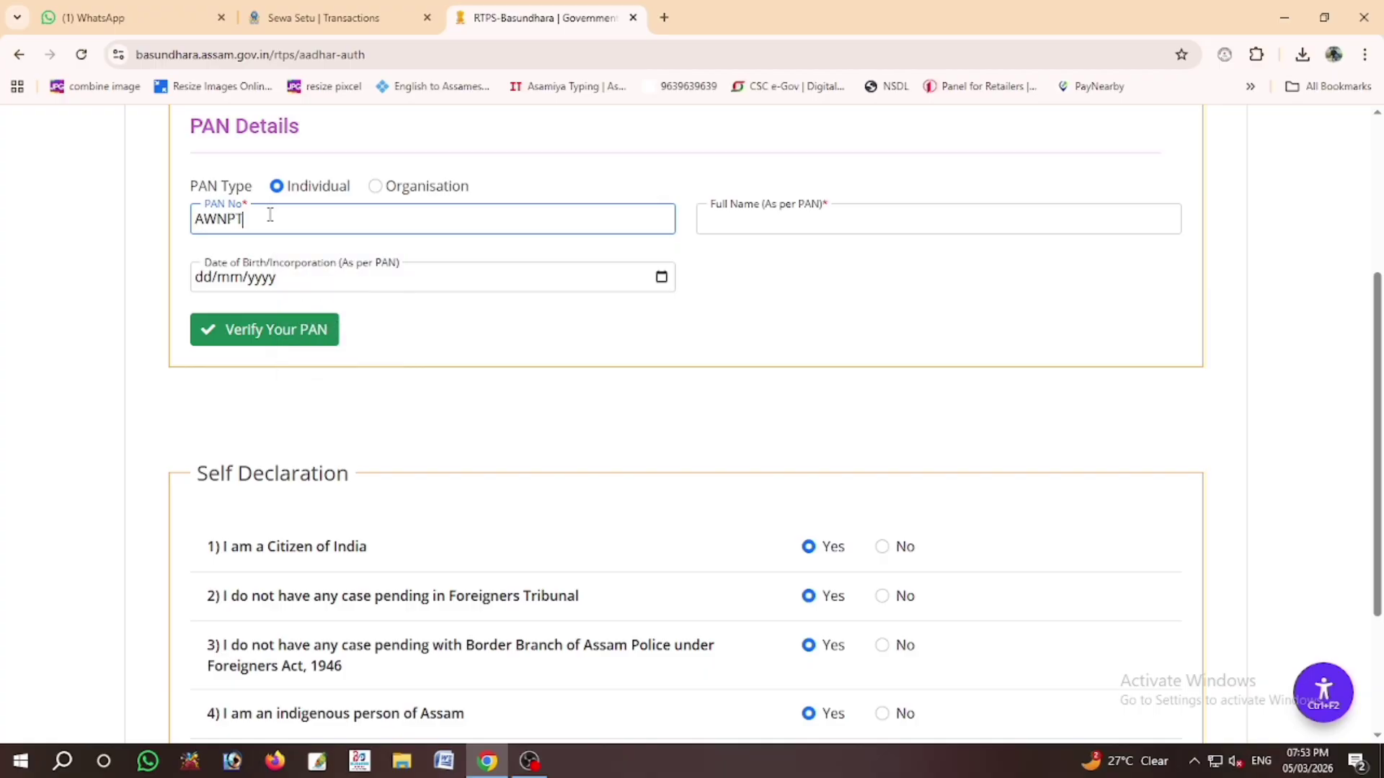
pyautogui.press('Tab')
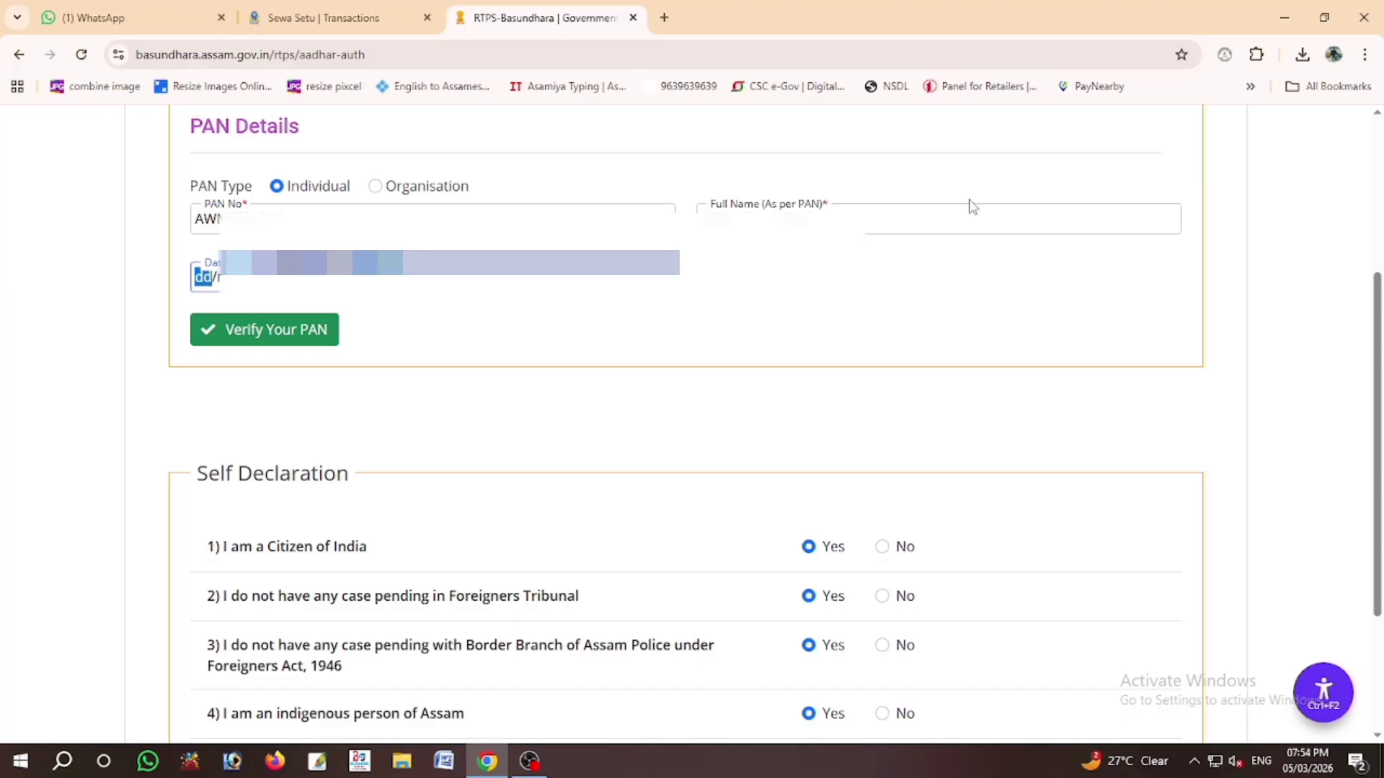
pyautogui.click(292, 326)
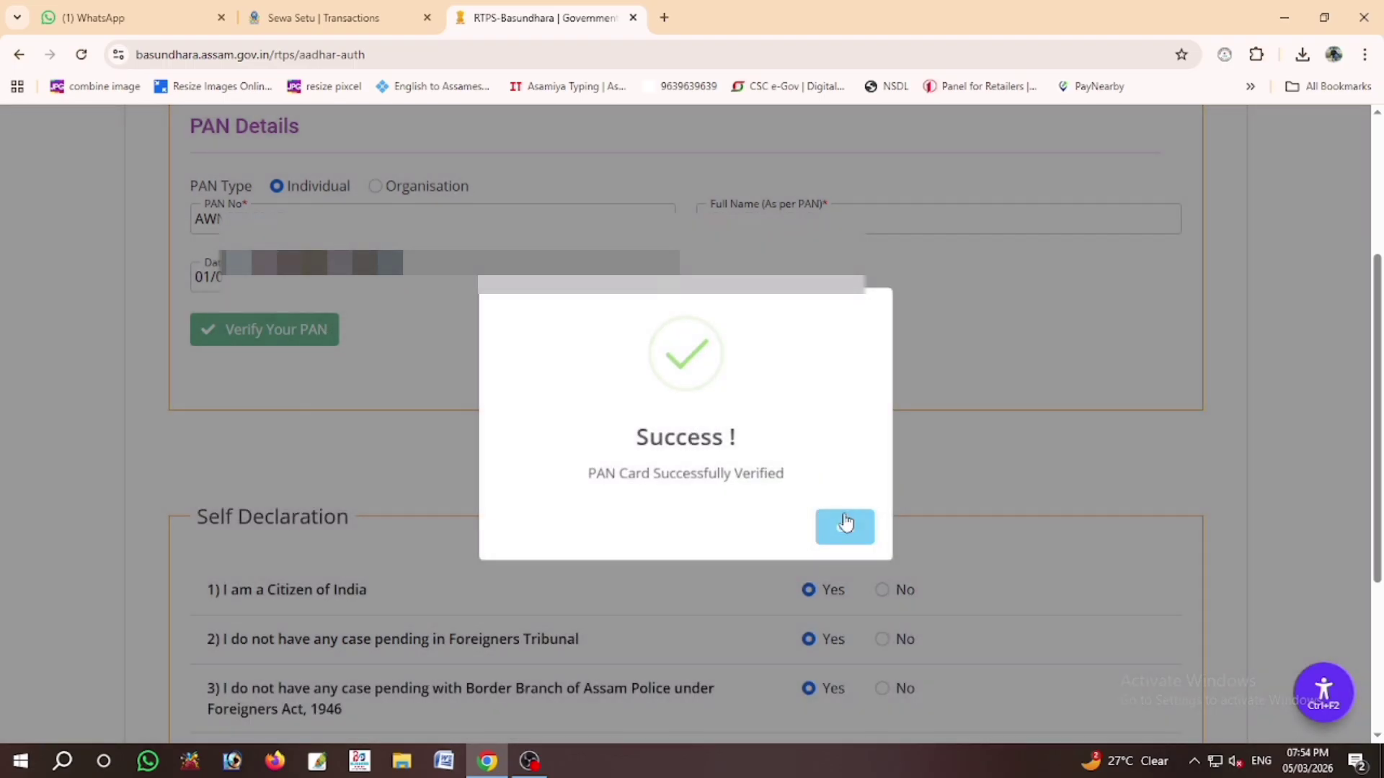
pyautogui.click(845, 521)
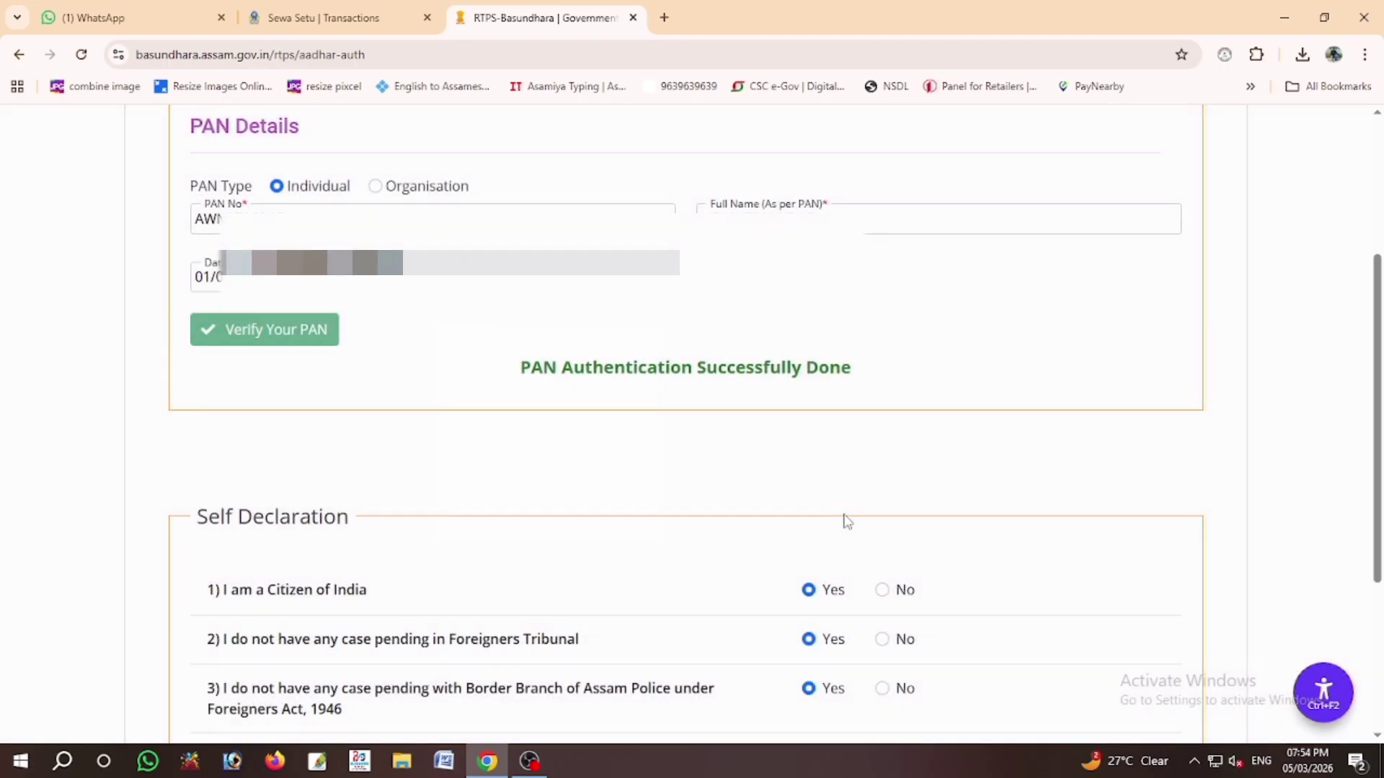
pyautogui.scroll(-4, 1344, 369)
pyautogui.click(882, 573)
# Step: Open the Land Details form and choose District Bongaigaon and Circle BONGAIGAON
pyautogui.click(1186, 694)
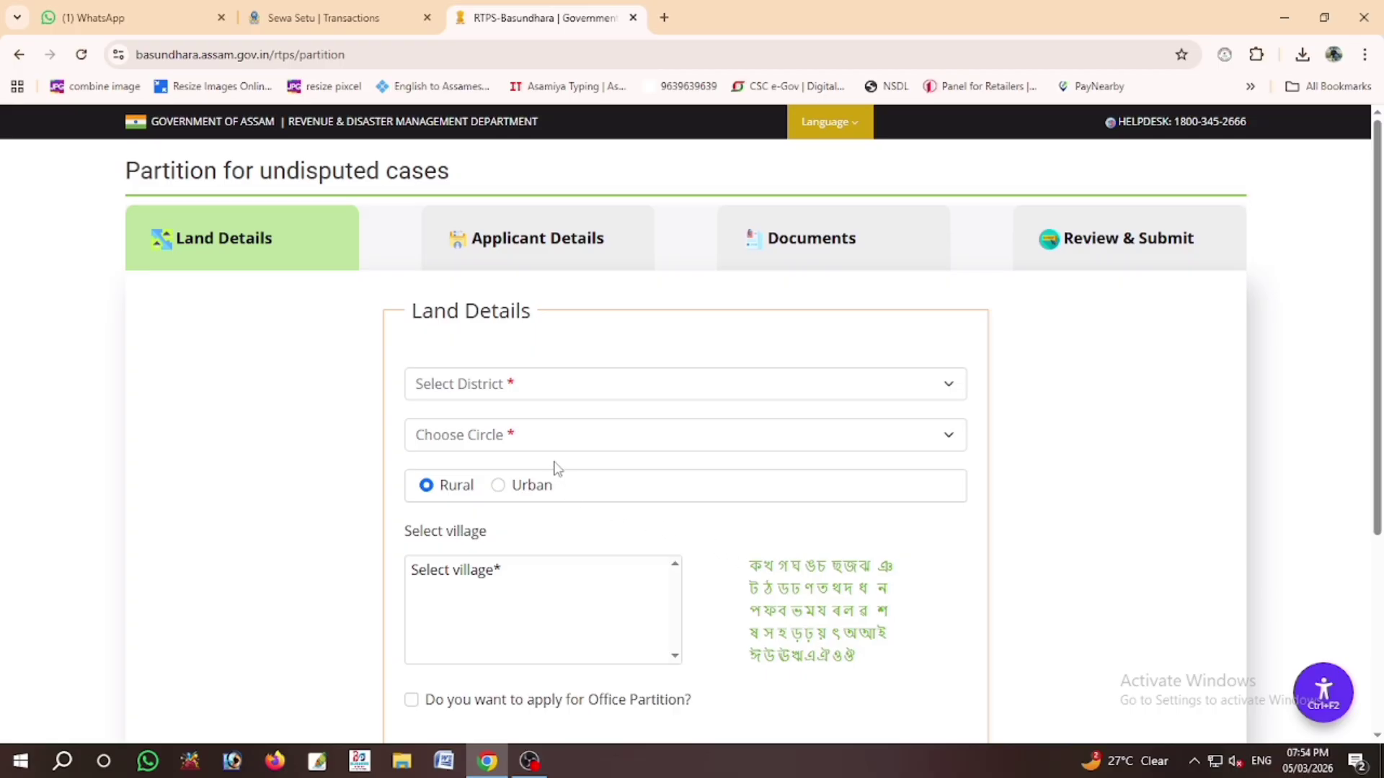
pyautogui.moveTo(1379, 297); pyautogui.dragTo(1380, 453)
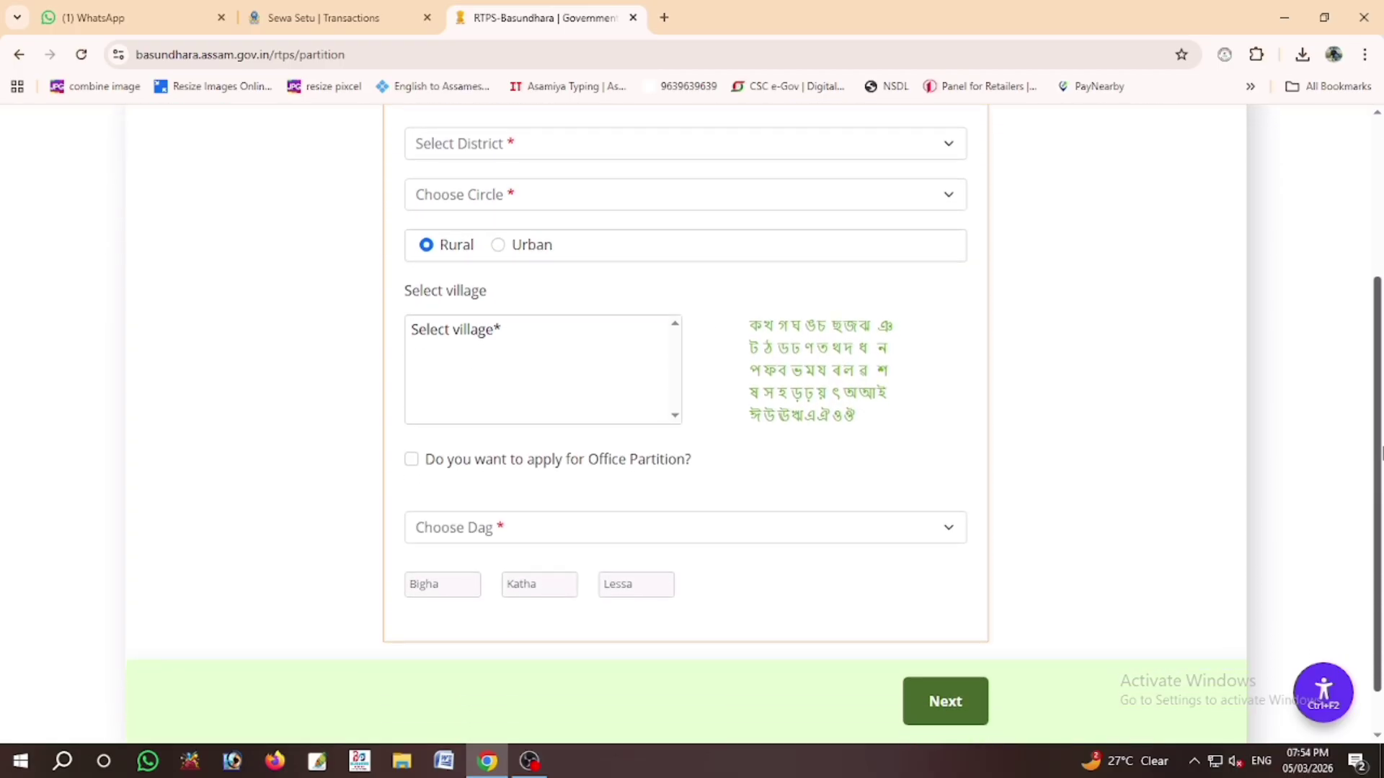
pyautogui.click(616, 152)
pyautogui.click(588, 251)
pyautogui.click(531, 199)
pyautogui.click(525, 331)
# Step: Mark the land Urban, pick village বঙাইগাঁও টাউন ৫ম and a dag, and proceed to Applicant Details
pyautogui.click(506, 248)
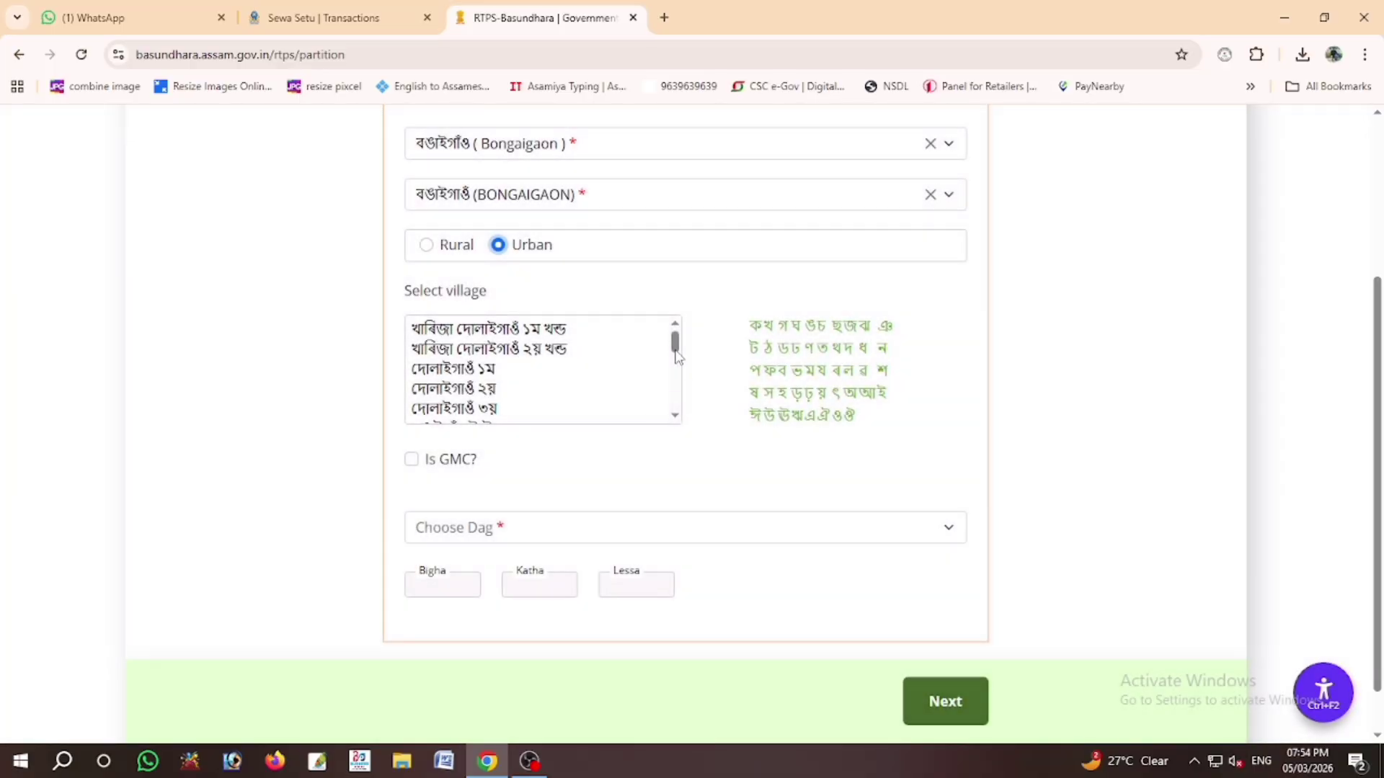
pyautogui.moveTo(678, 337); pyautogui.dragTo(677, 398)
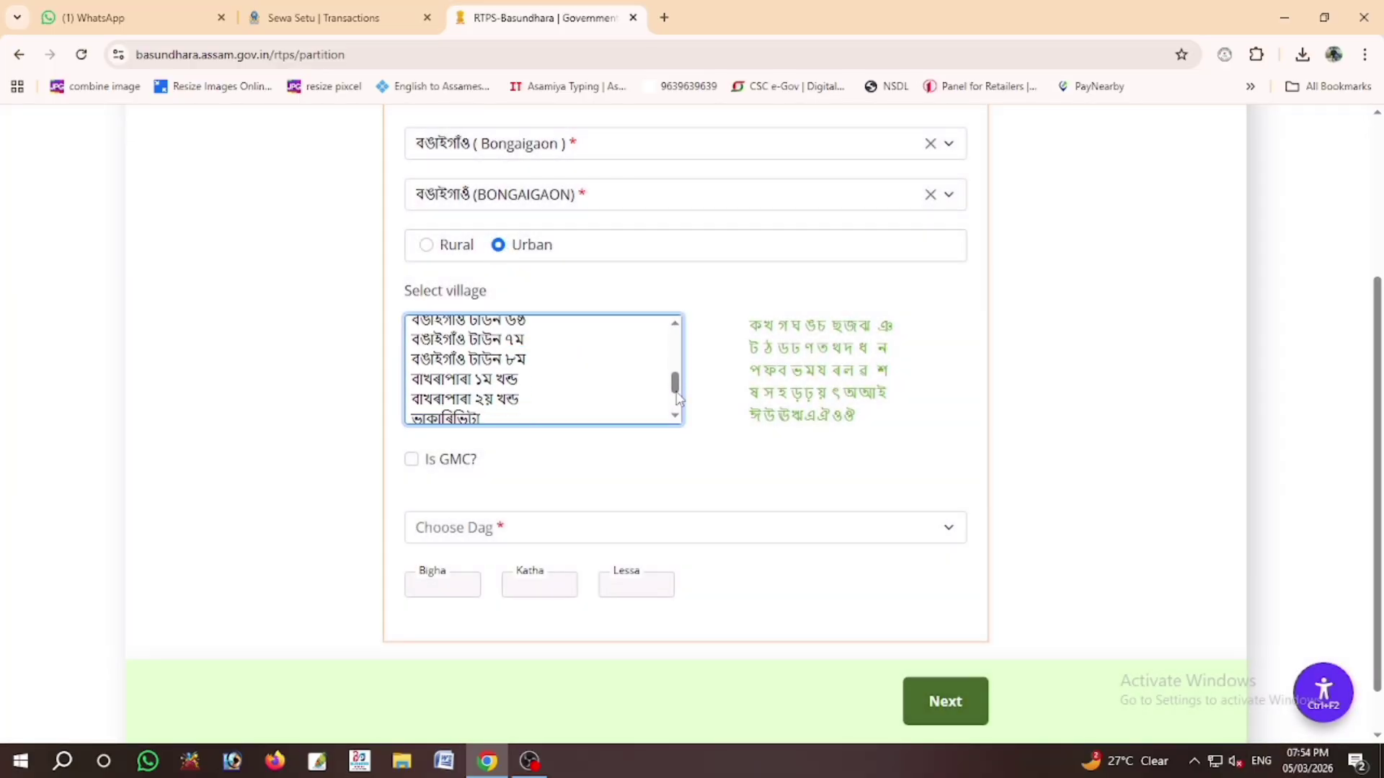
pyautogui.scroll(2, 678, 398)
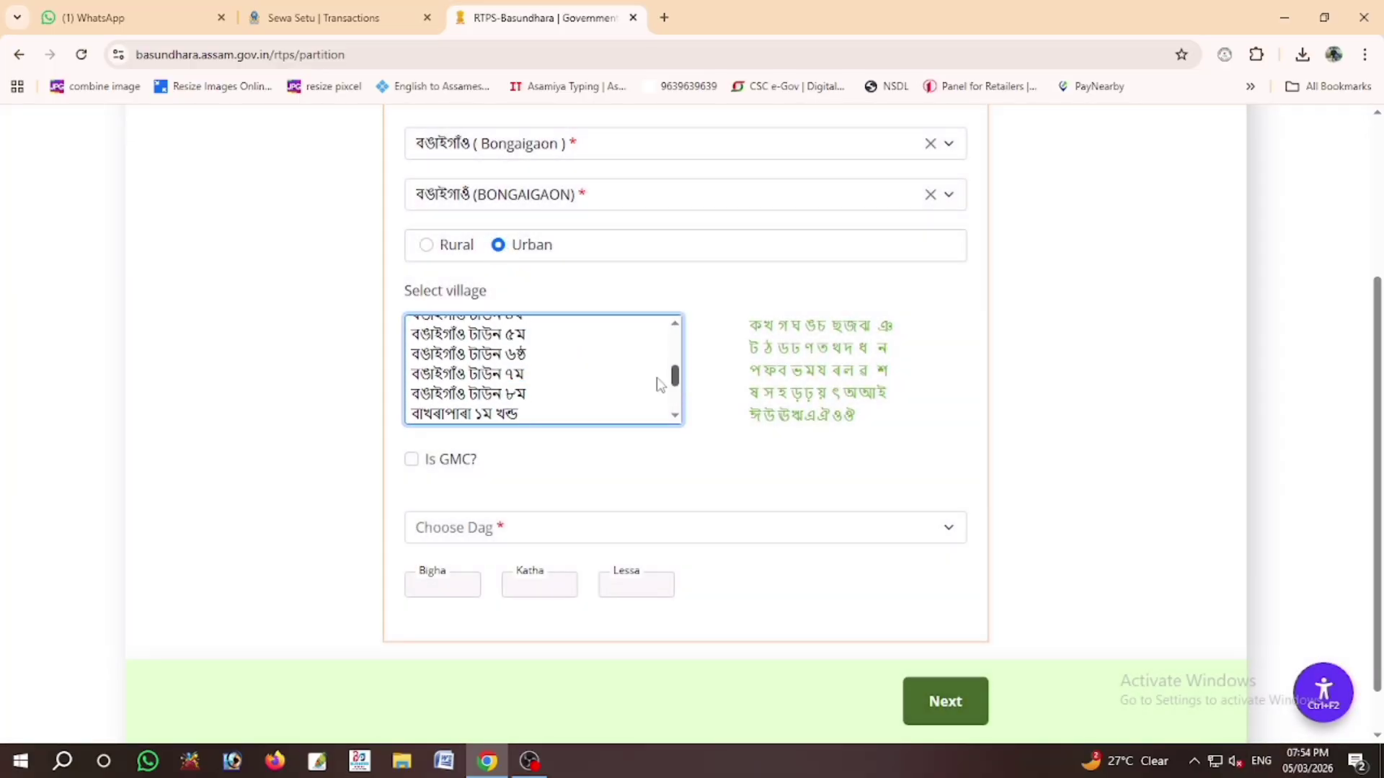
pyautogui.click(516, 336)
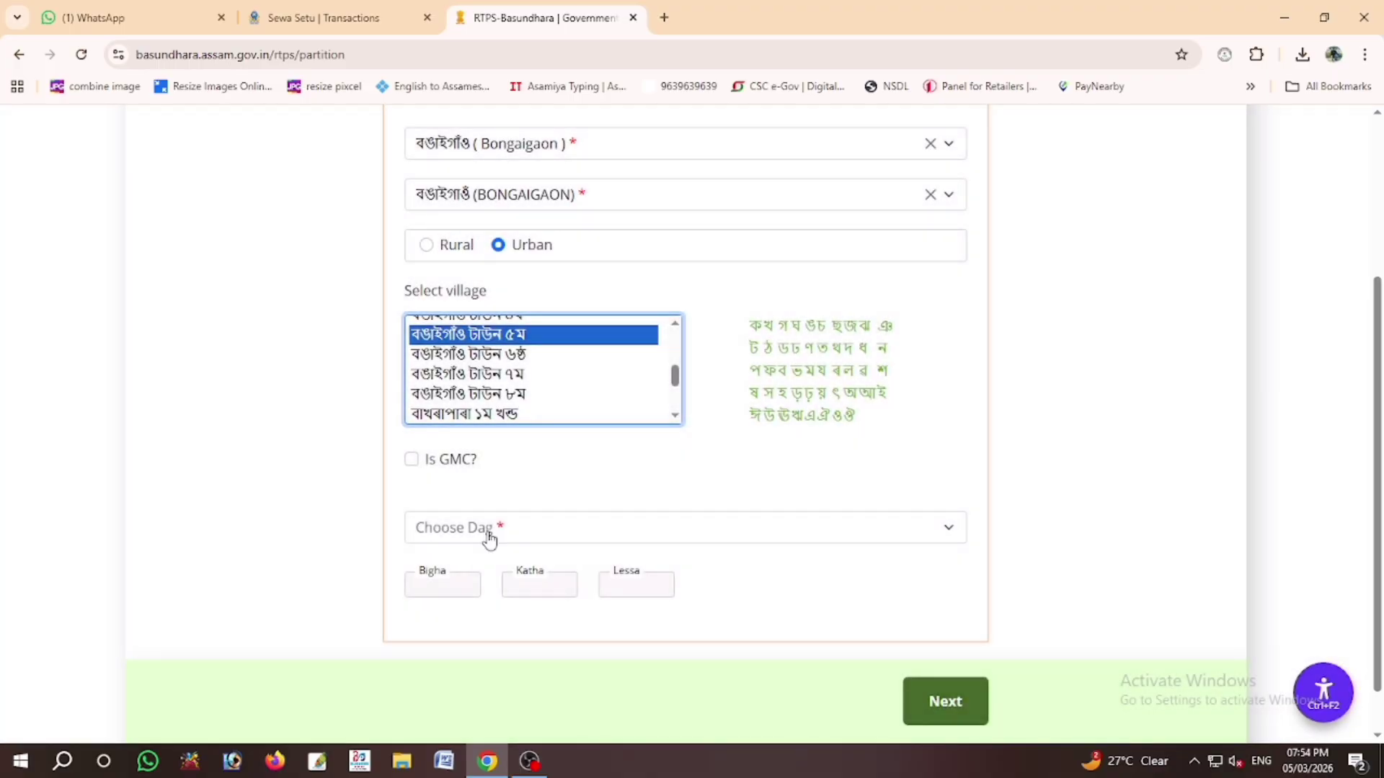
pyautogui.click(485, 533)
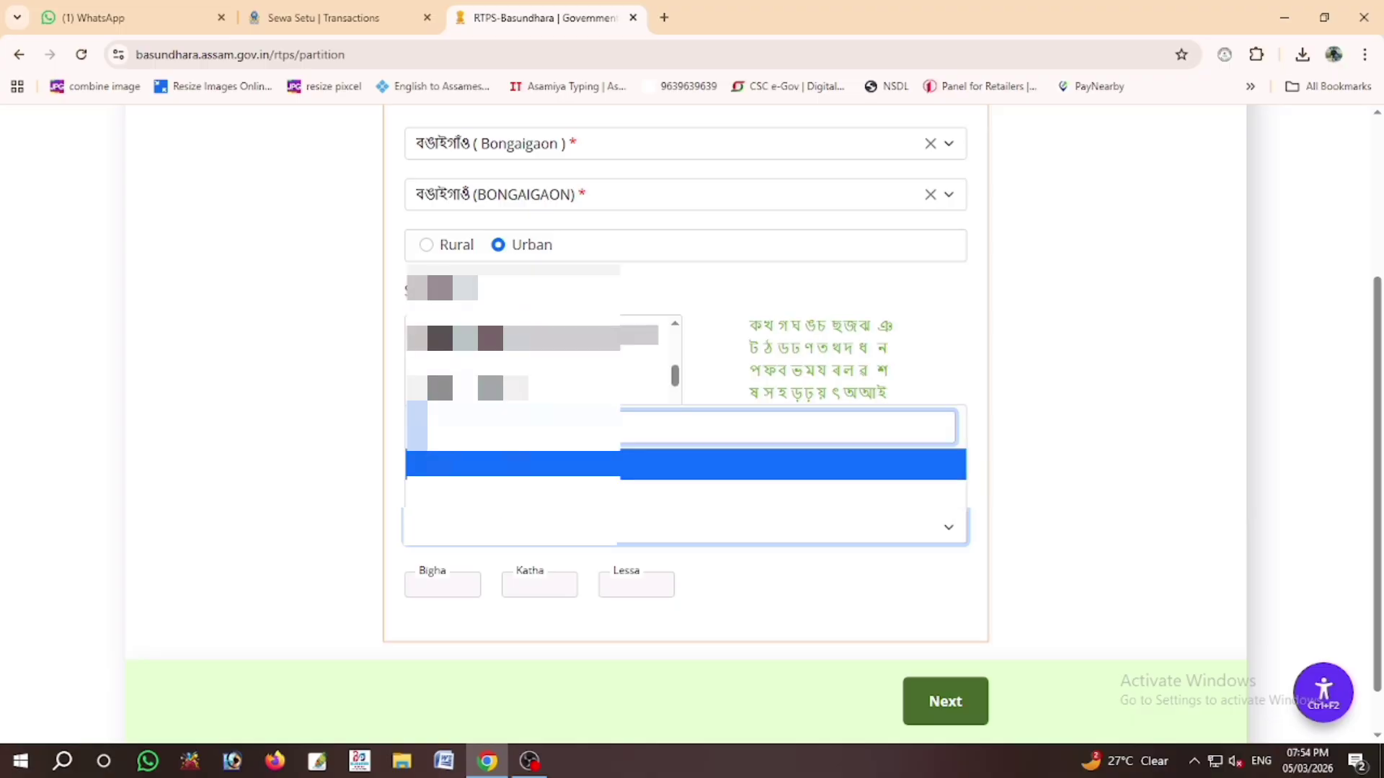
pyautogui.click(493, 464)
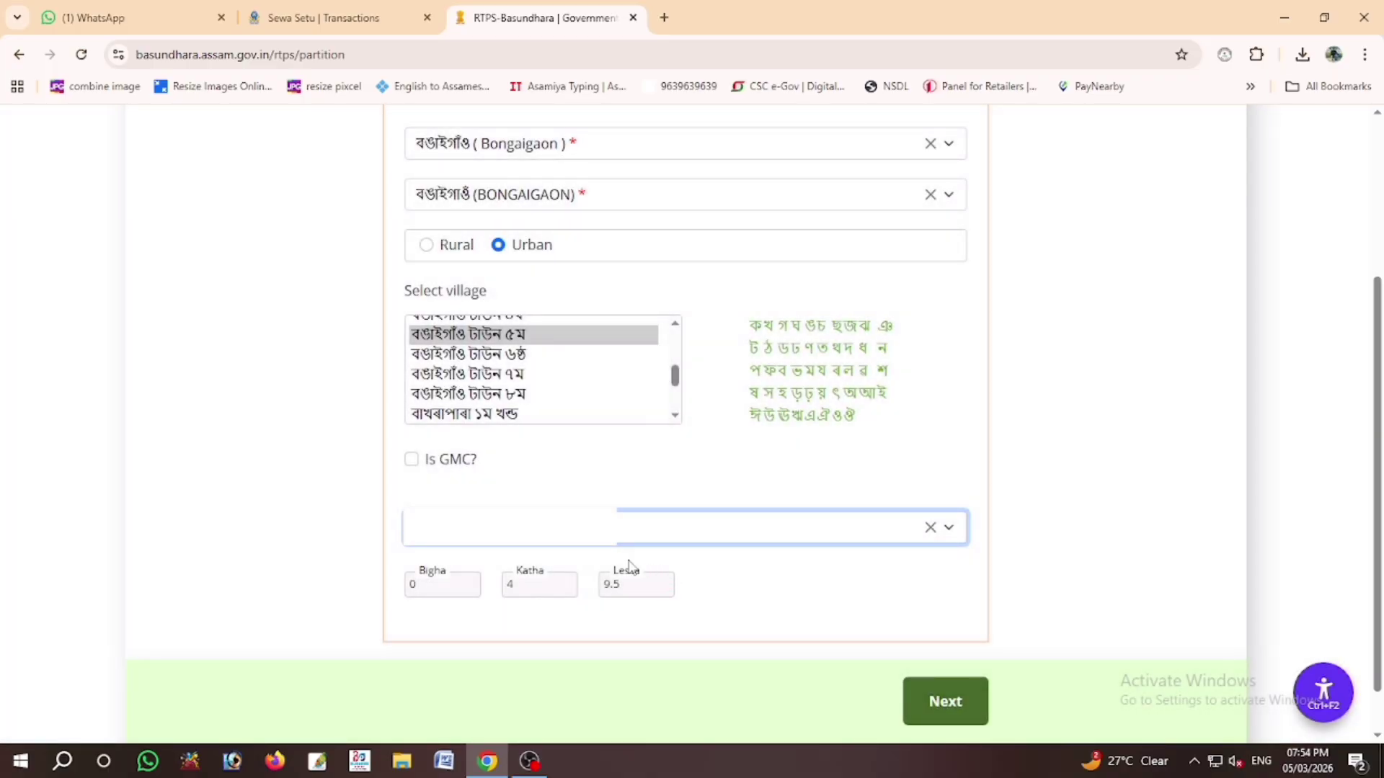
pyautogui.click(922, 702)
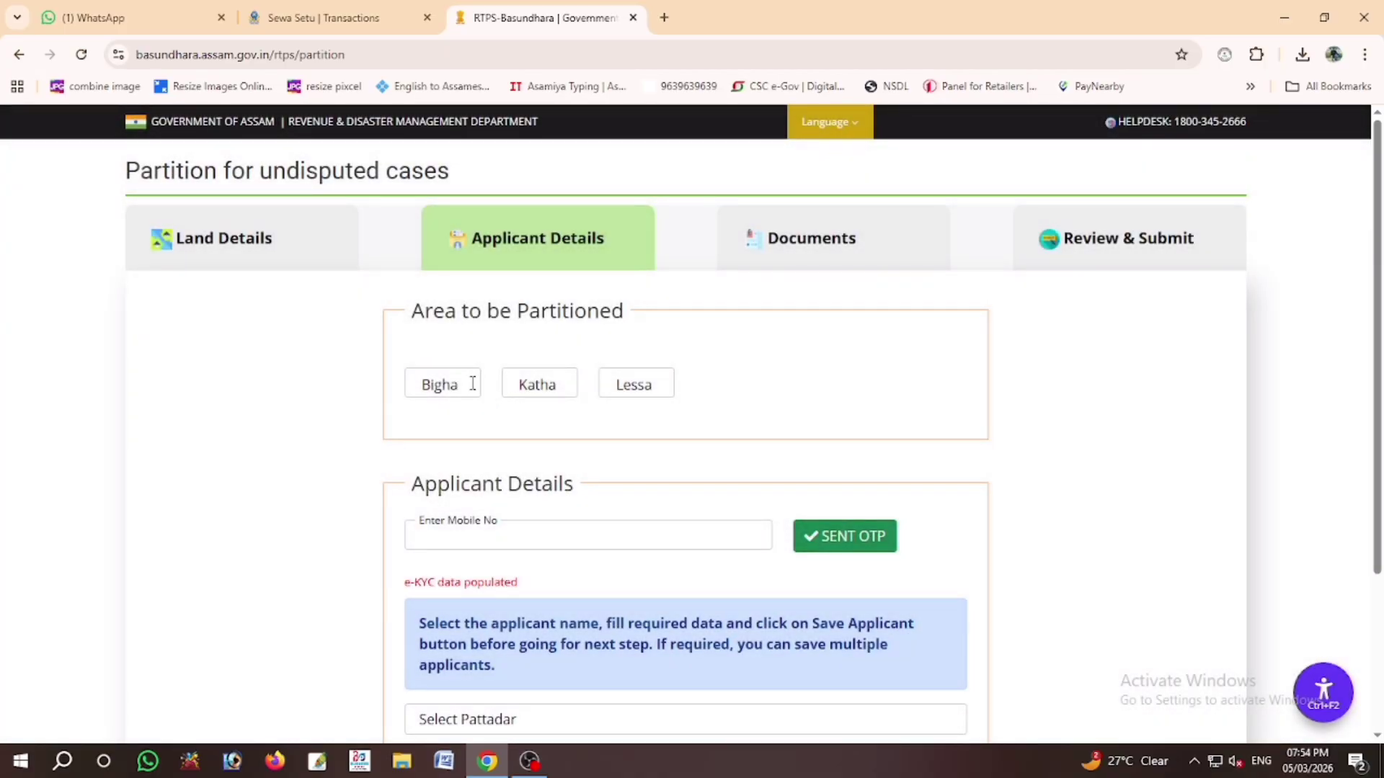
pyautogui.click(470, 382)
# Step: Enter the partition area as 0 Bigha, 0 Katha and 12.90 Lessa
pyautogui.write('0')
pyautogui.click(537, 383)
pyautogui.write('0')
pyautogui.click(642, 385)
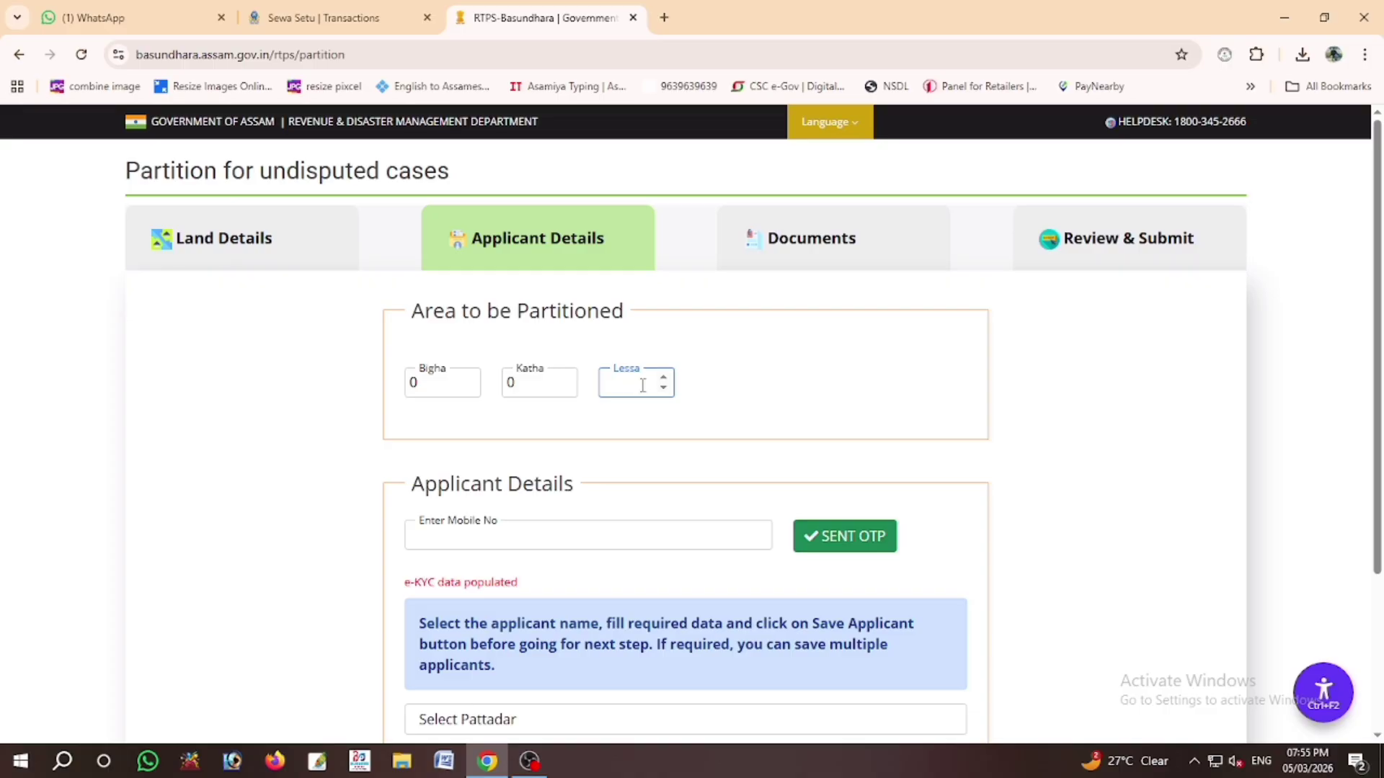
pyautogui.write('12.90')
pyautogui.click(770, 411)
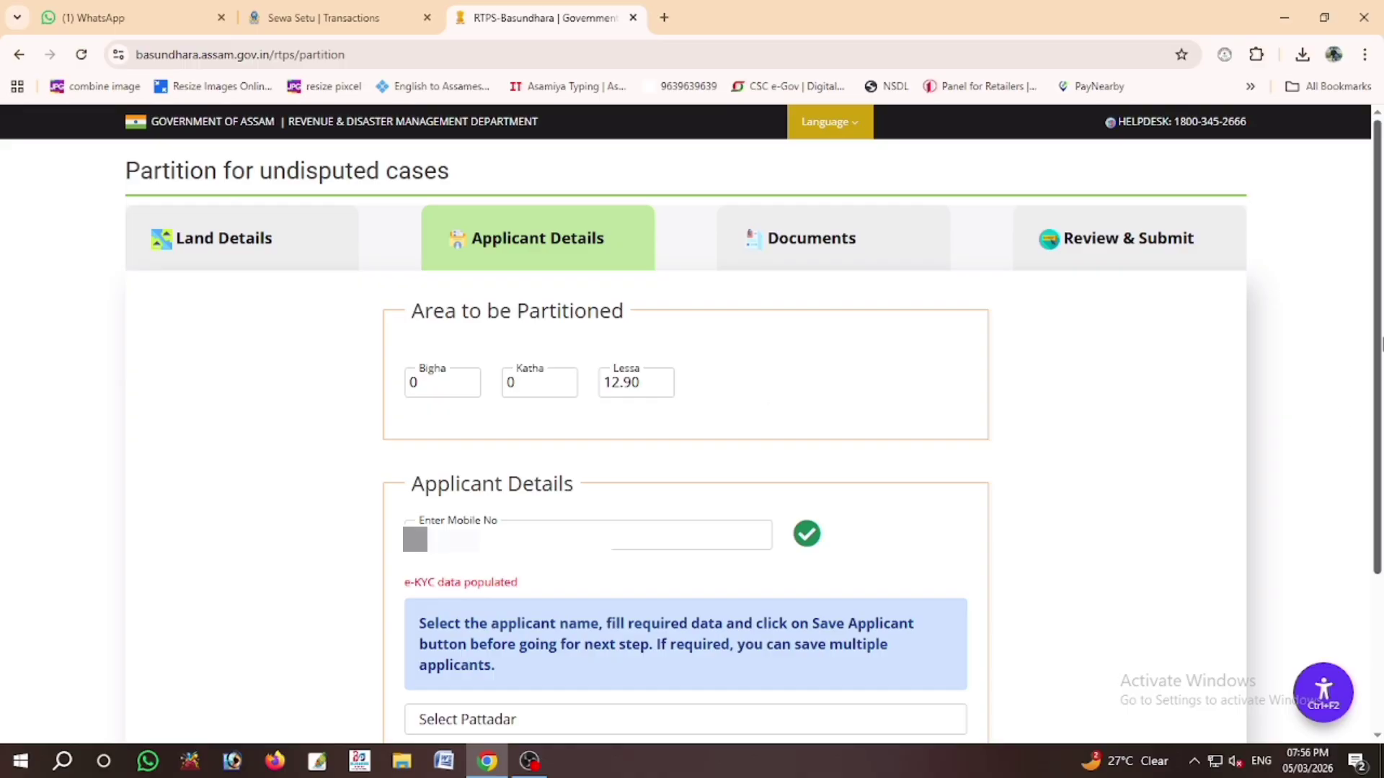
pyautogui.moveTo(1379, 324); pyautogui.dragTo(1378, 485)
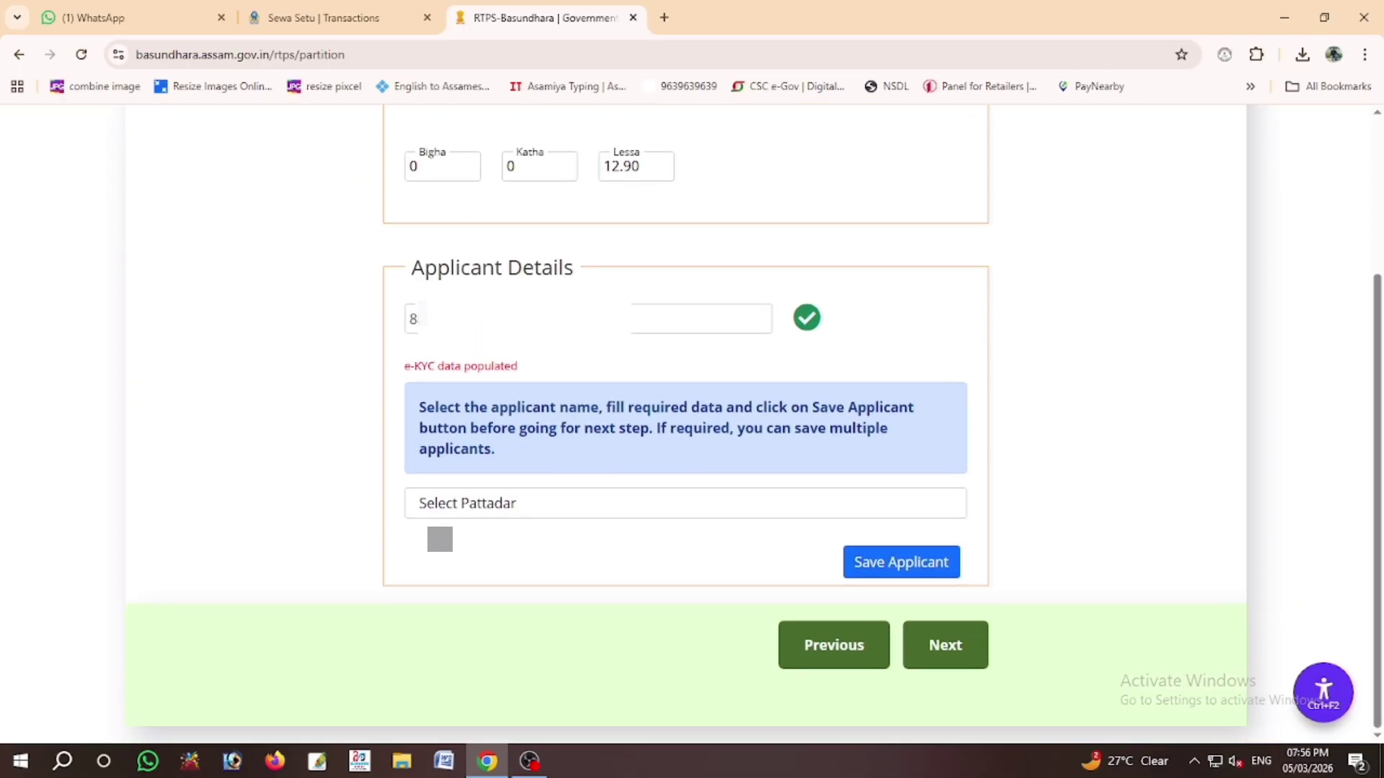
pyautogui.click(502, 504)
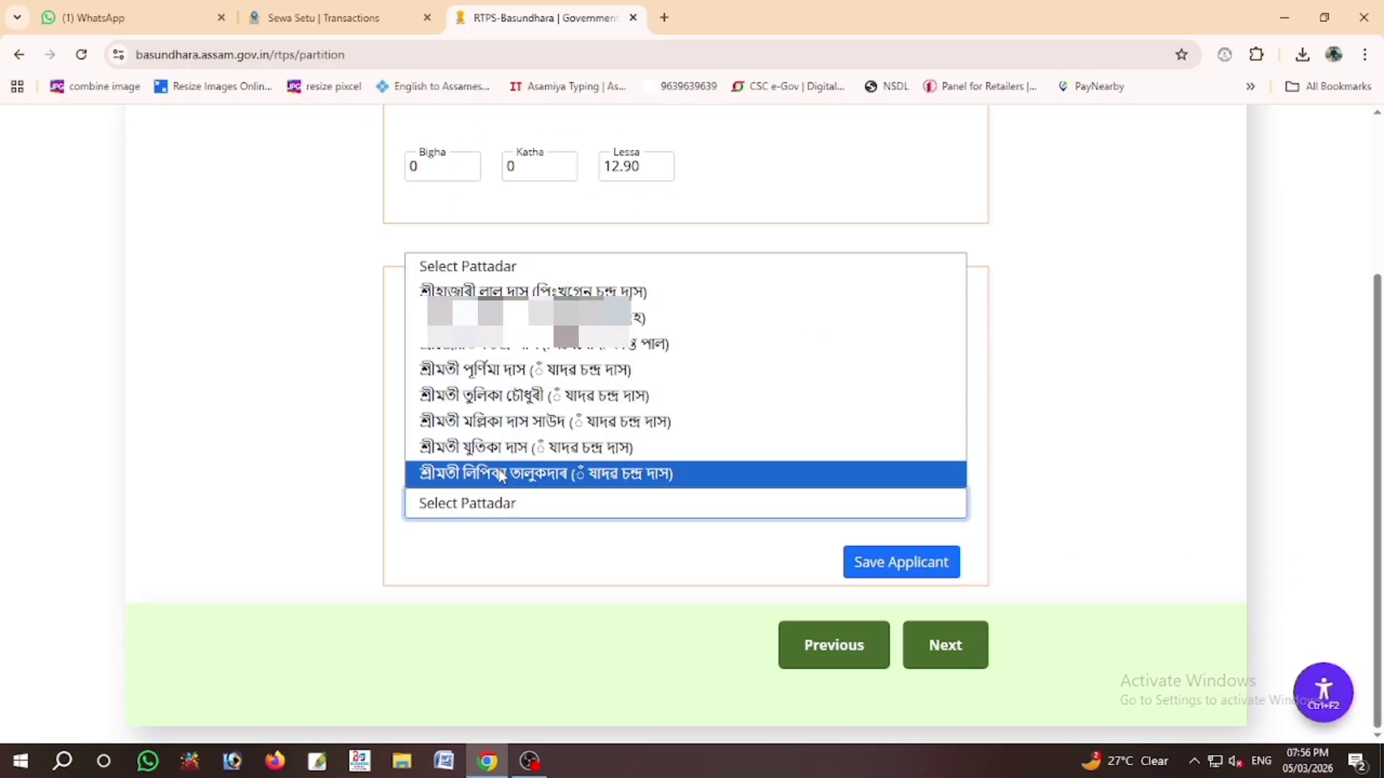
# Step: Make the last pattadar the applicant and replace the 'NA' English guardian name with the father's full name
pyautogui.click(500, 473)
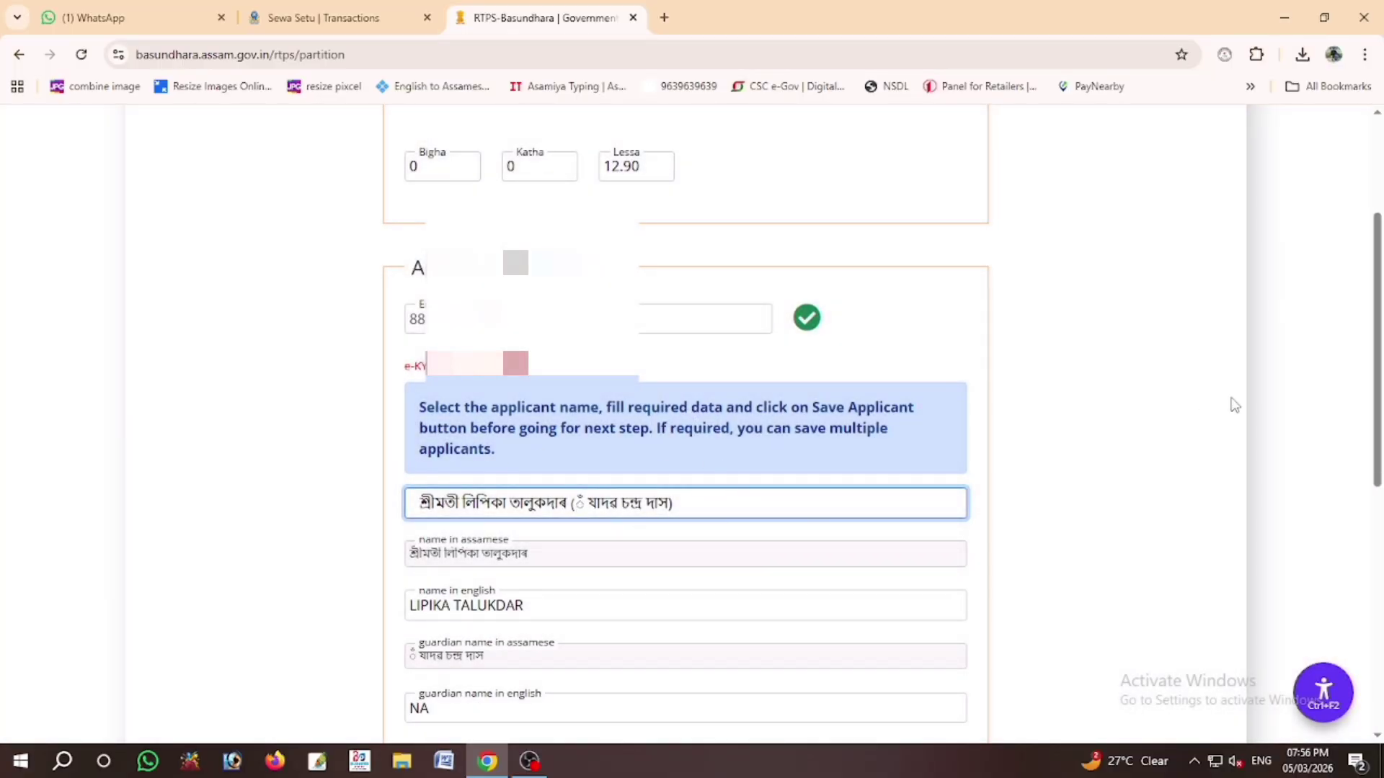
pyautogui.moveTo(1380, 310); pyautogui.dragTo(1381, 481)
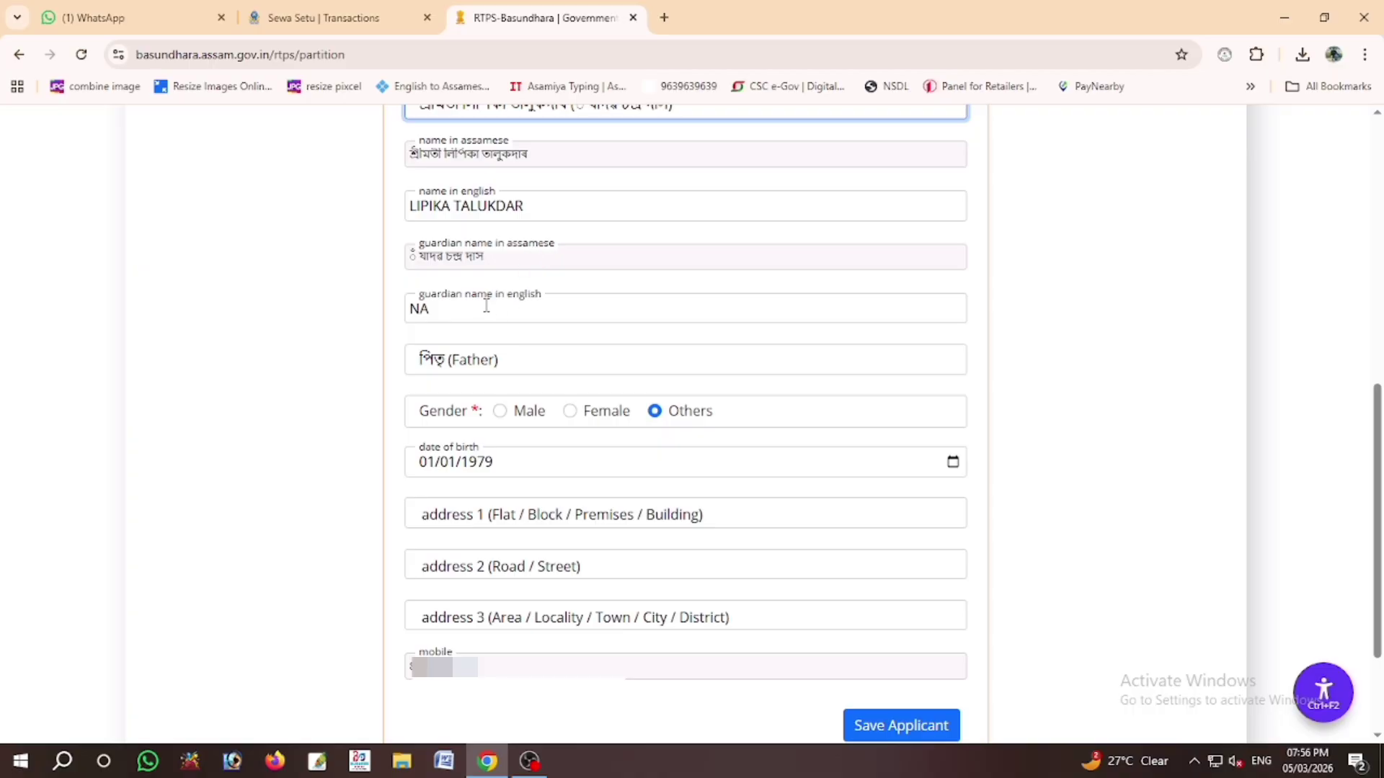
pyautogui.moveTo(476, 308); pyautogui.dragTo(385, 326)
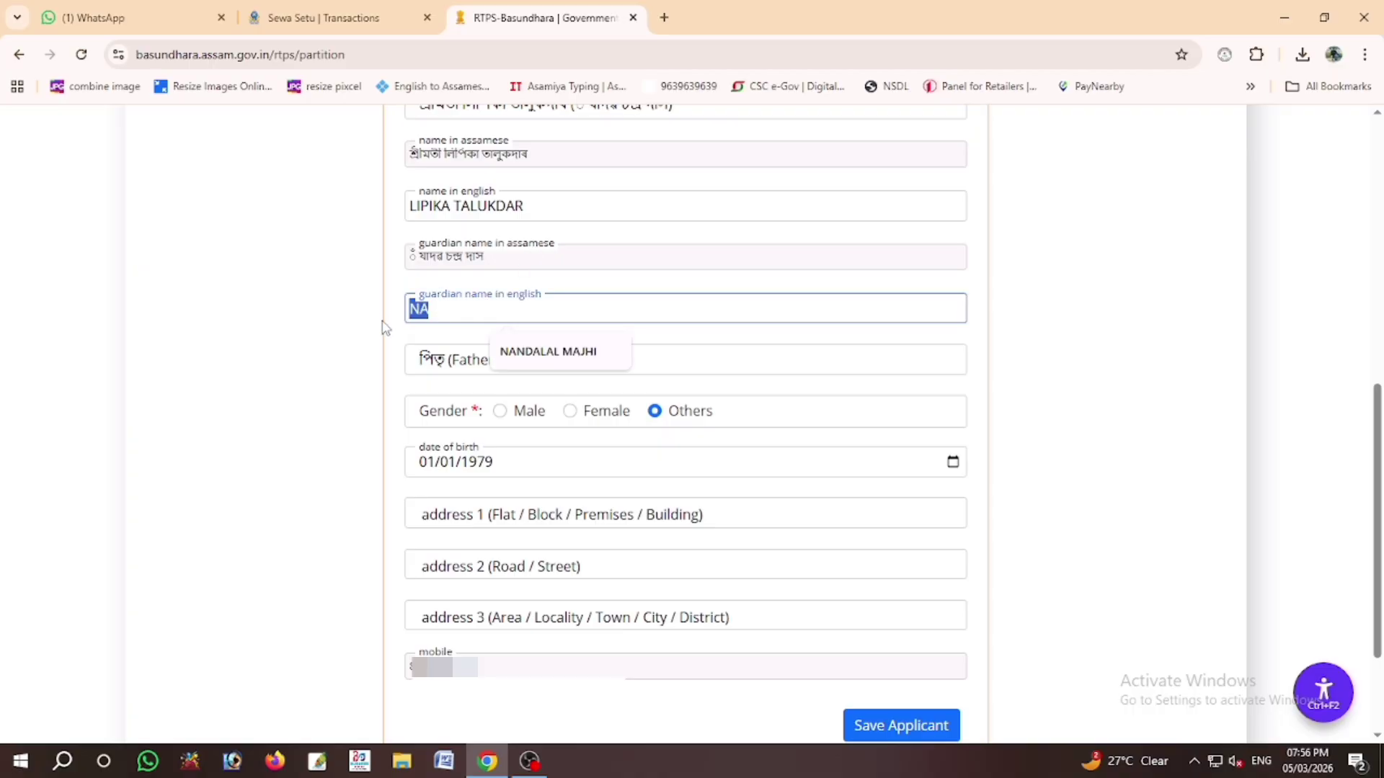
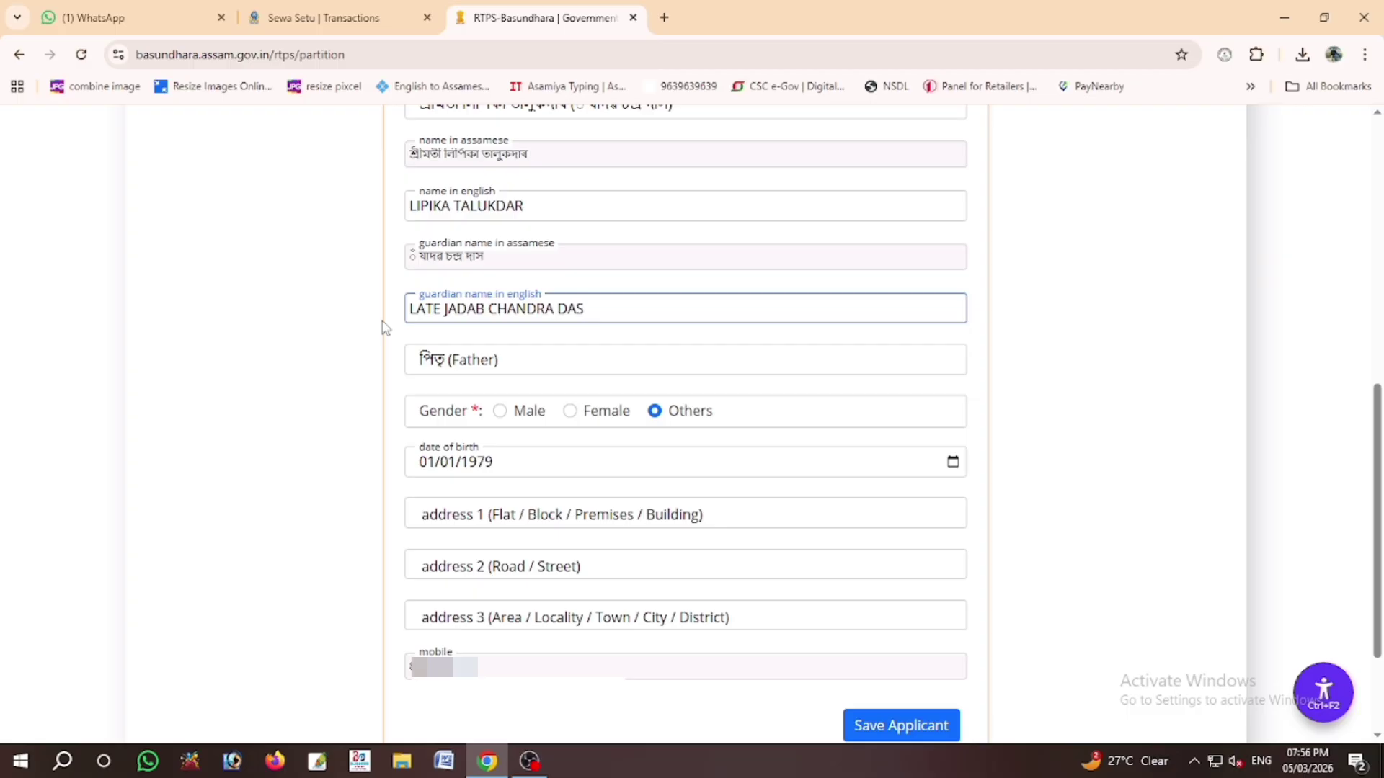
# Step: Set gender to Female, fill the applicant's three address lines, and save the applicant
pyautogui.click(570, 412)
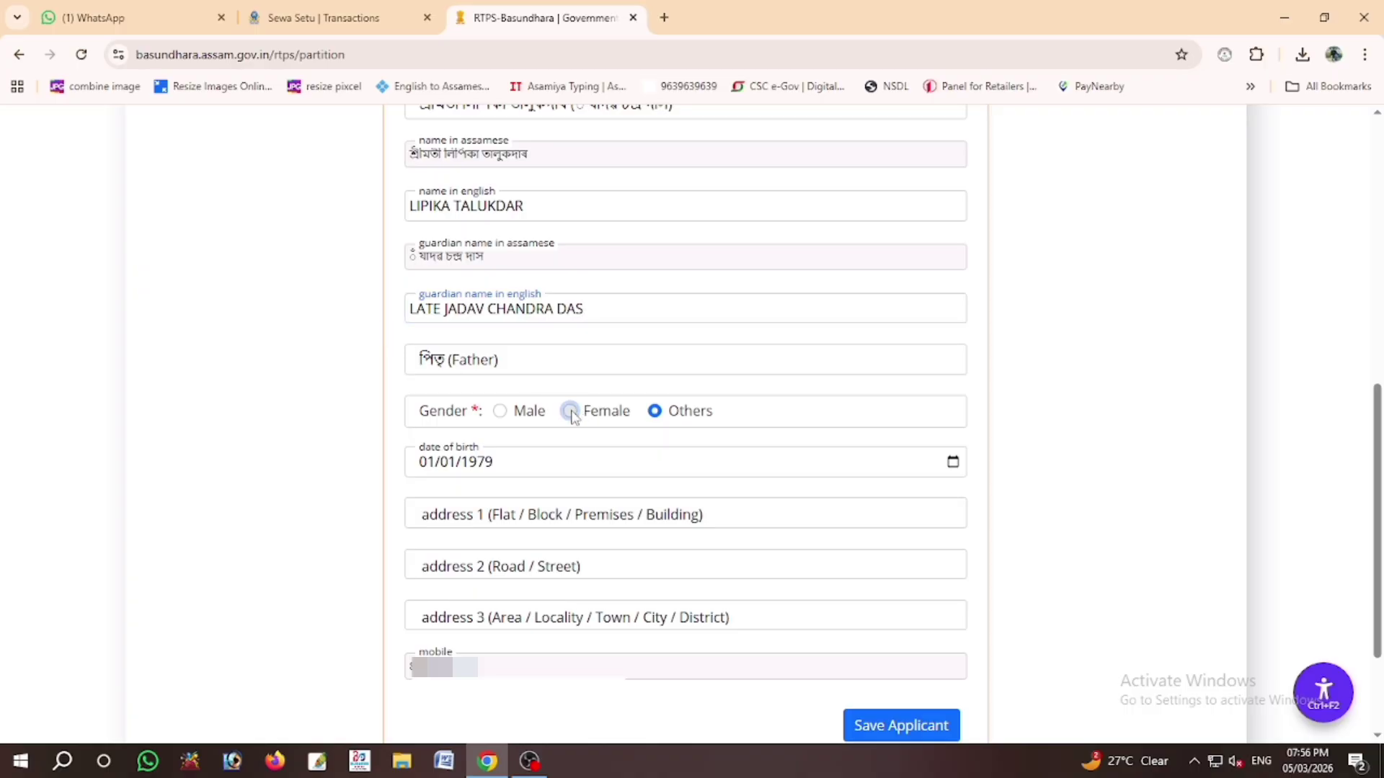
pyautogui.click(498, 514)
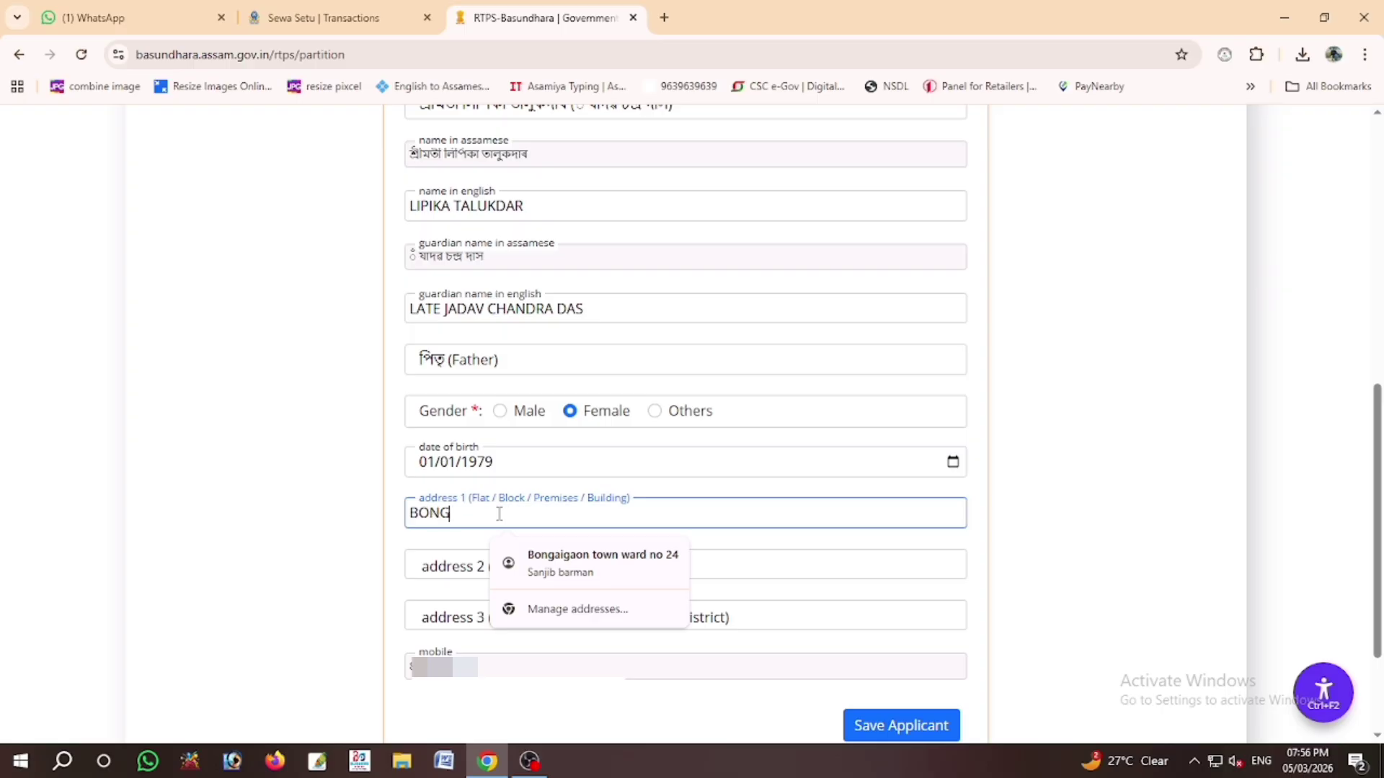
pyautogui.press('Tab')
pyautogui.press('Tab')
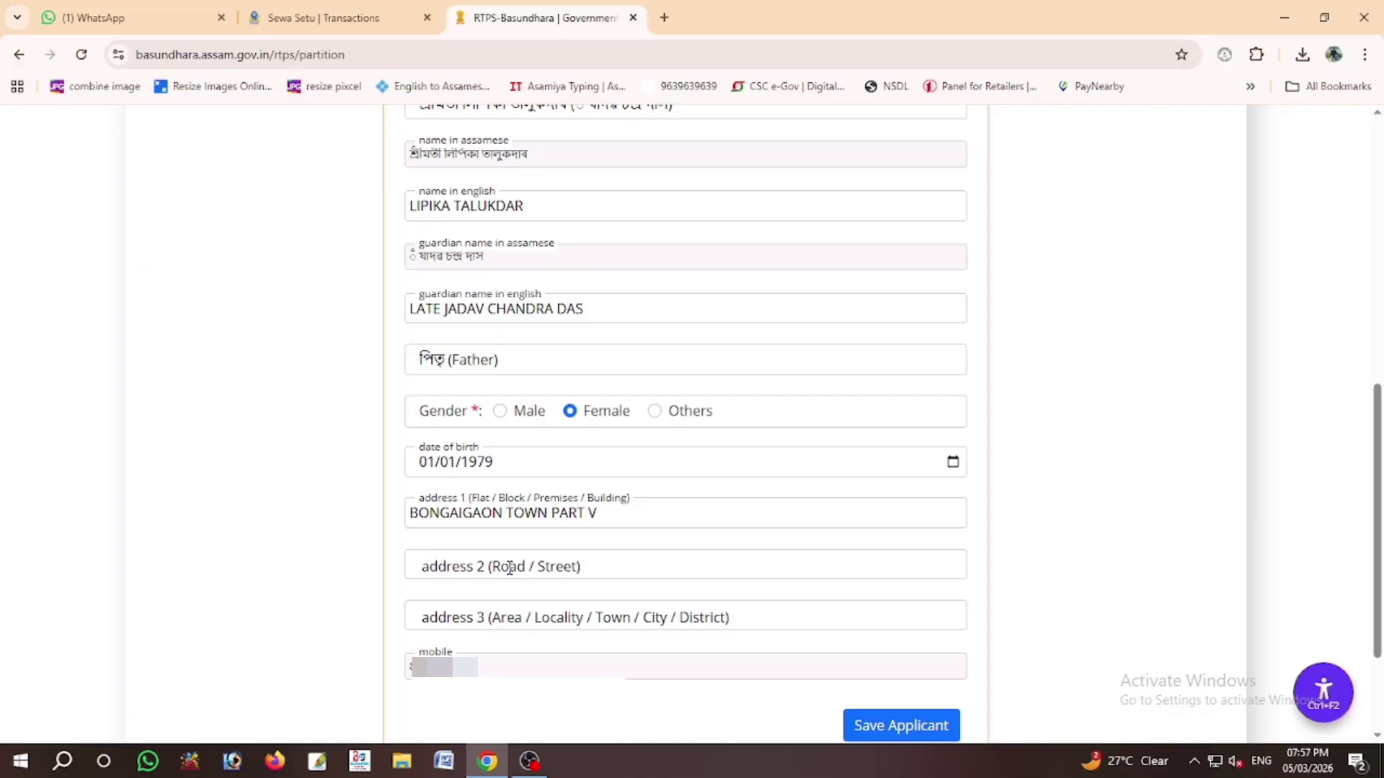
pyautogui.click(509, 566)
pyautogui.write('BONGAIGAON')
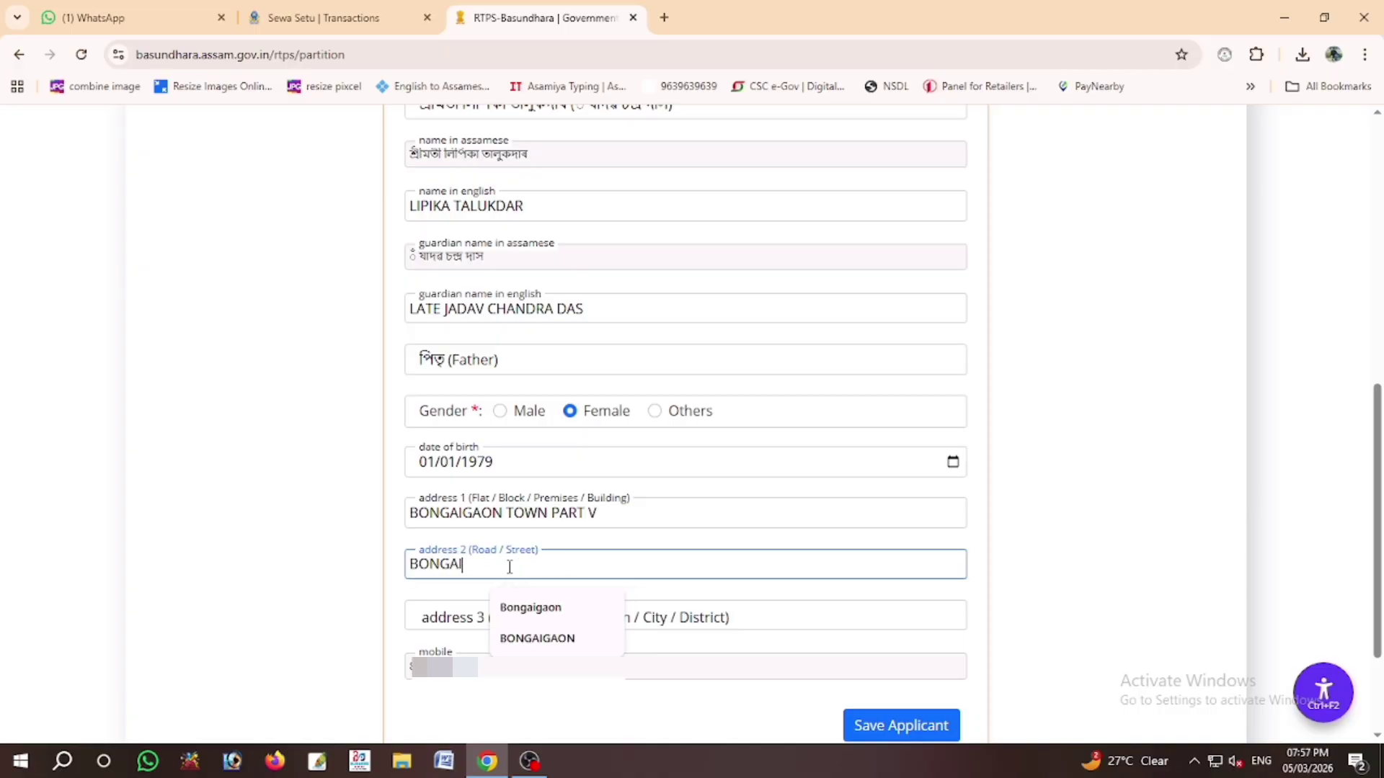
pyautogui.press('Tab')
pyautogui.write('BON')
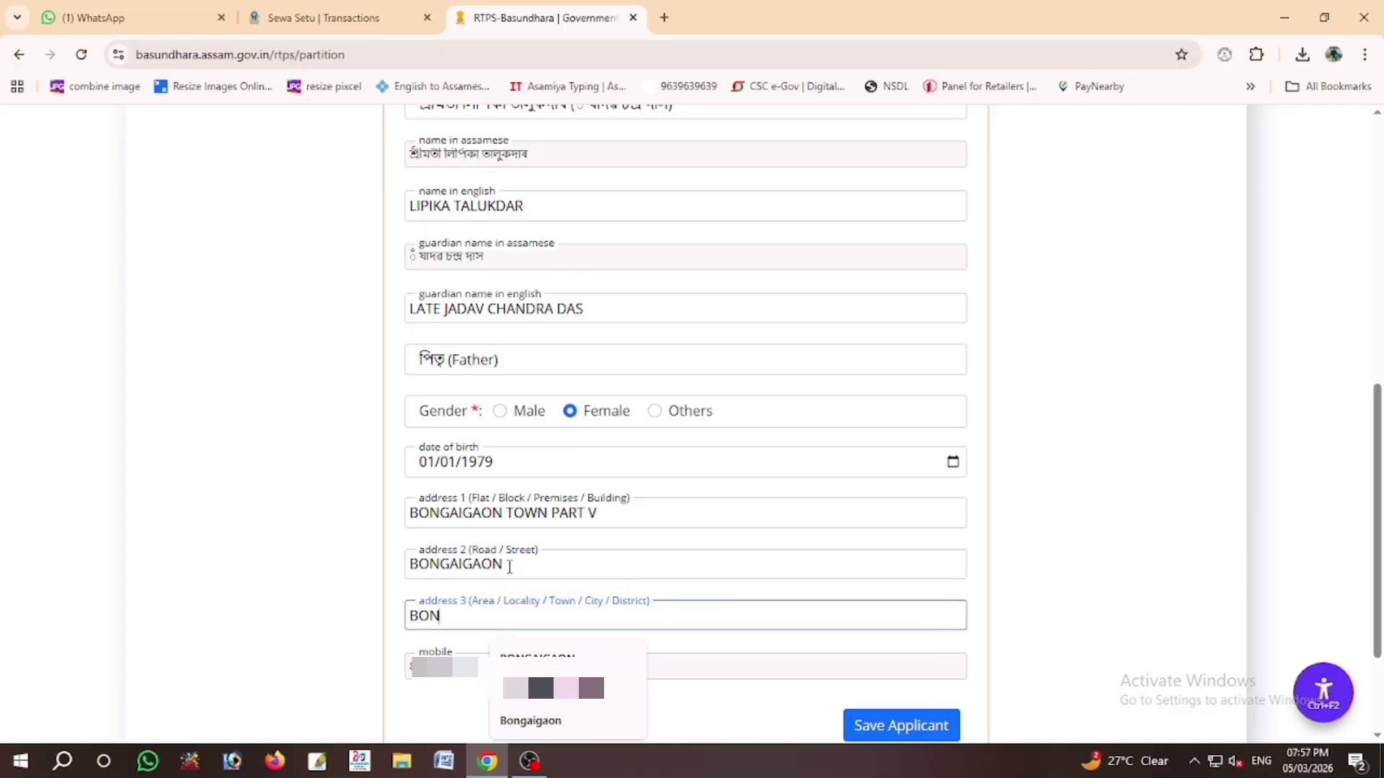
pyautogui.write('GAIGAON')
pyautogui.click(330, 479)
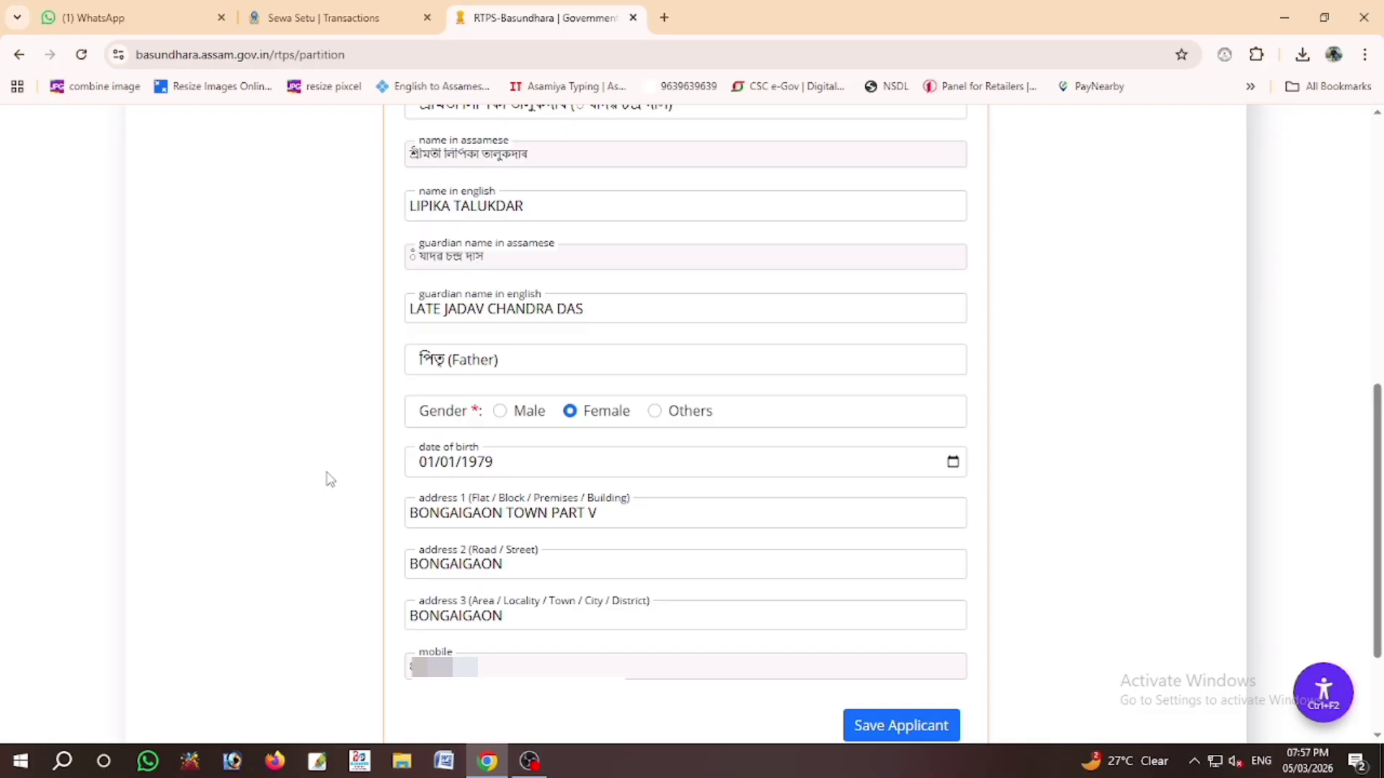
pyautogui.click(897, 725)
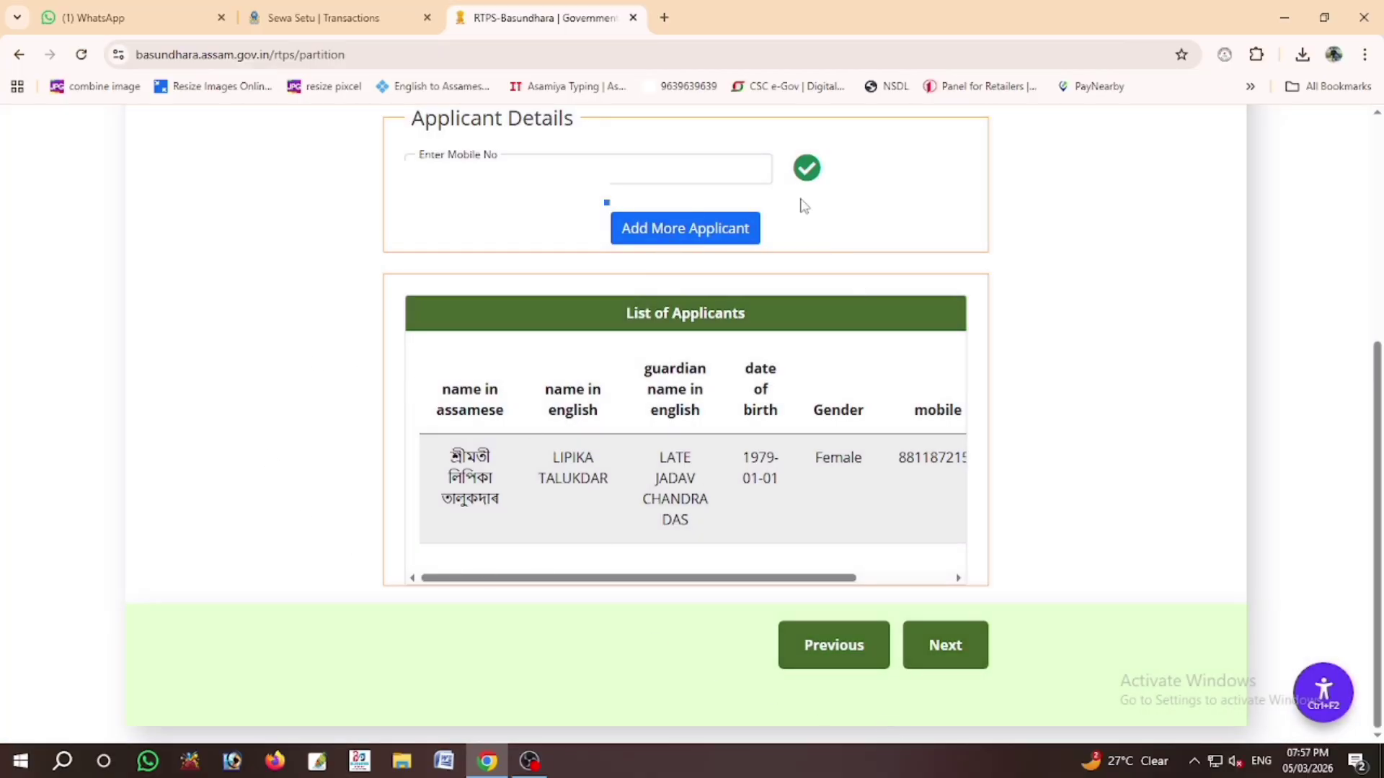
# Step: Go to the documents step, accept the land possession declaration, and continue to Review & Submit
pyautogui.click(943, 645)
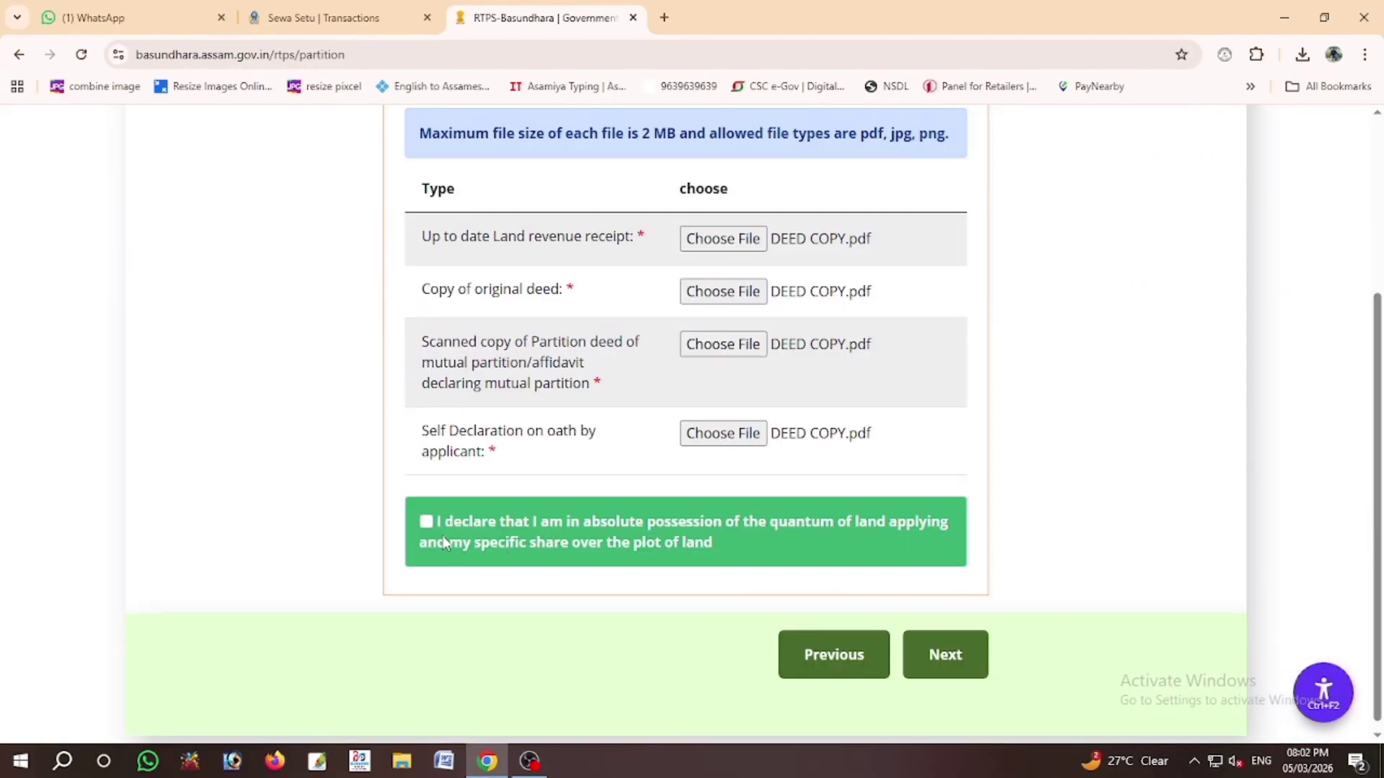
pyautogui.click(427, 521)
pyautogui.click(943, 654)
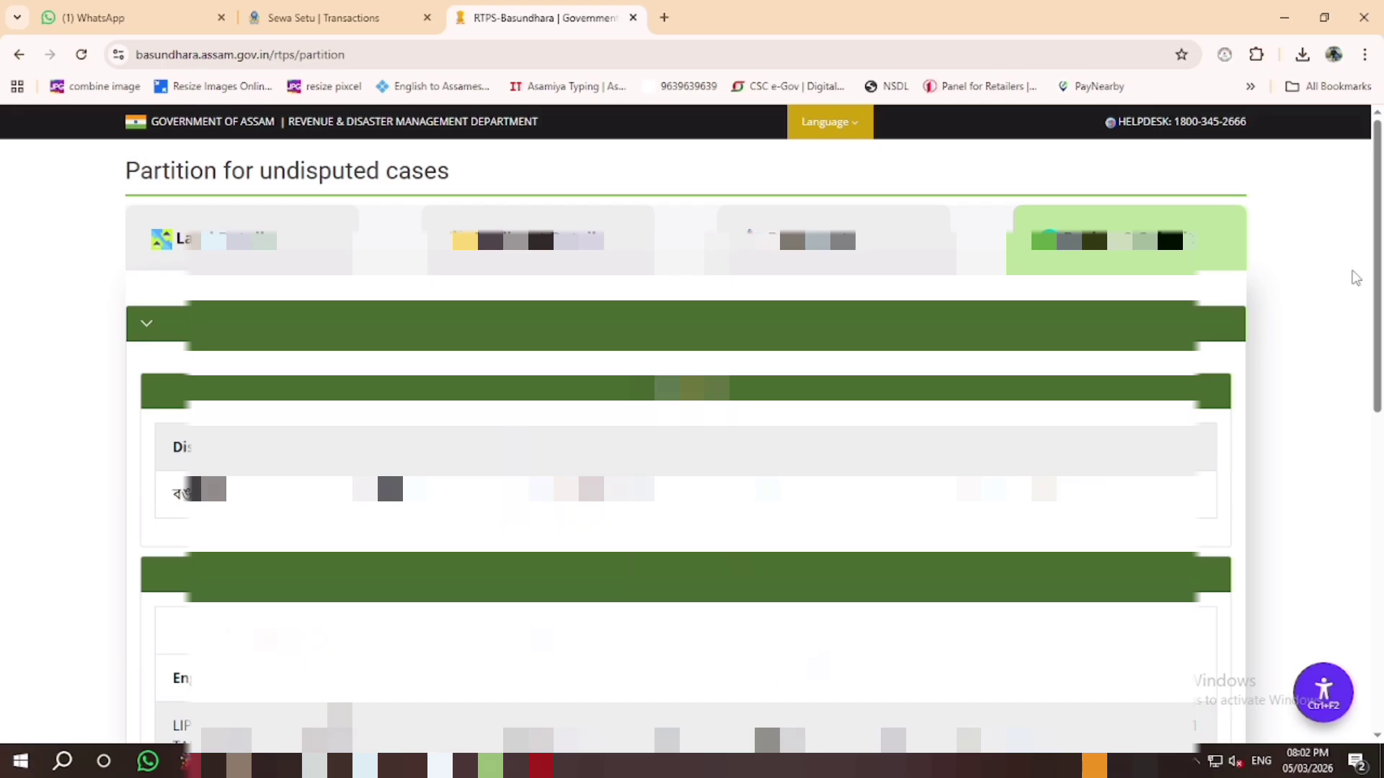
# Step: Review the partition application, accept the truthfulness declaration and finish the submission
pyautogui.moveTo(1371, 274); pyautogui.dragTo(1376, 396)
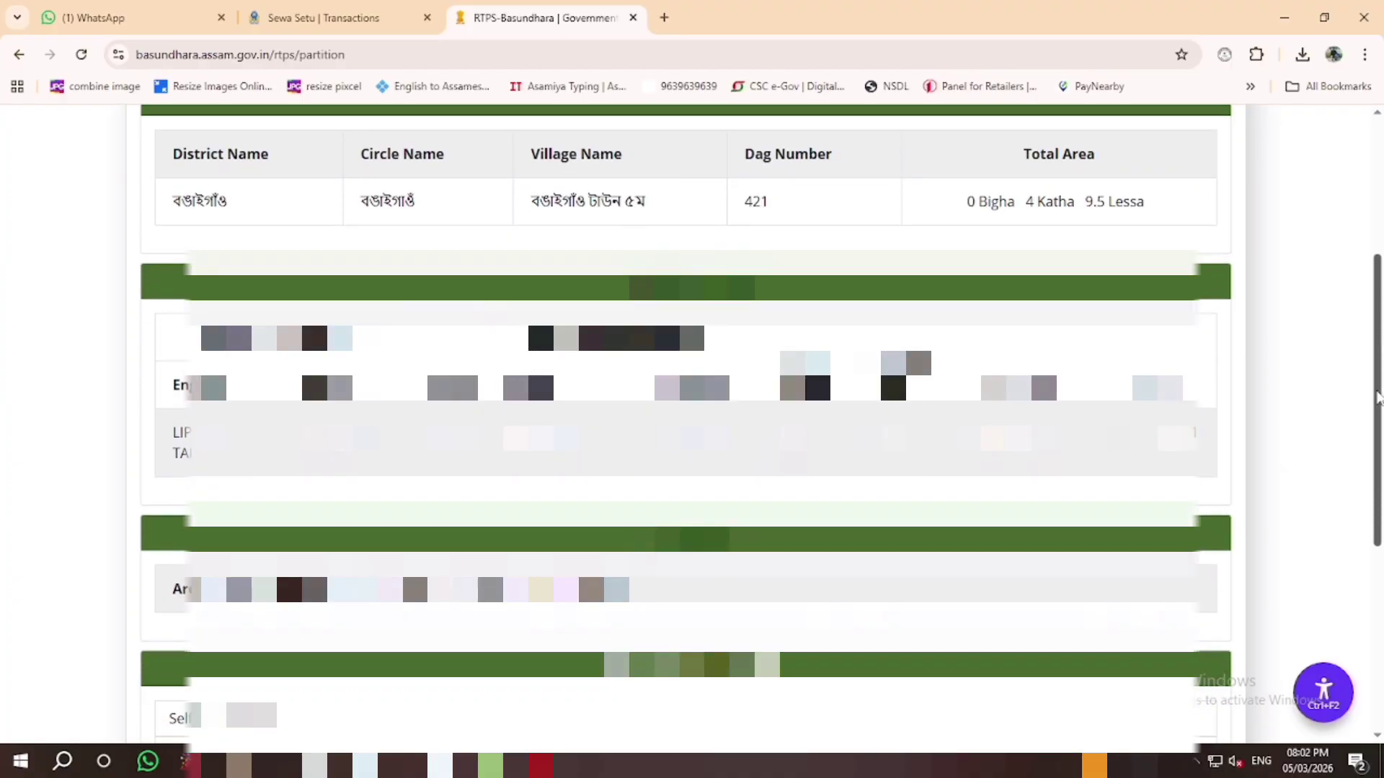
pyautogui.scroll(-6, 468, 541)
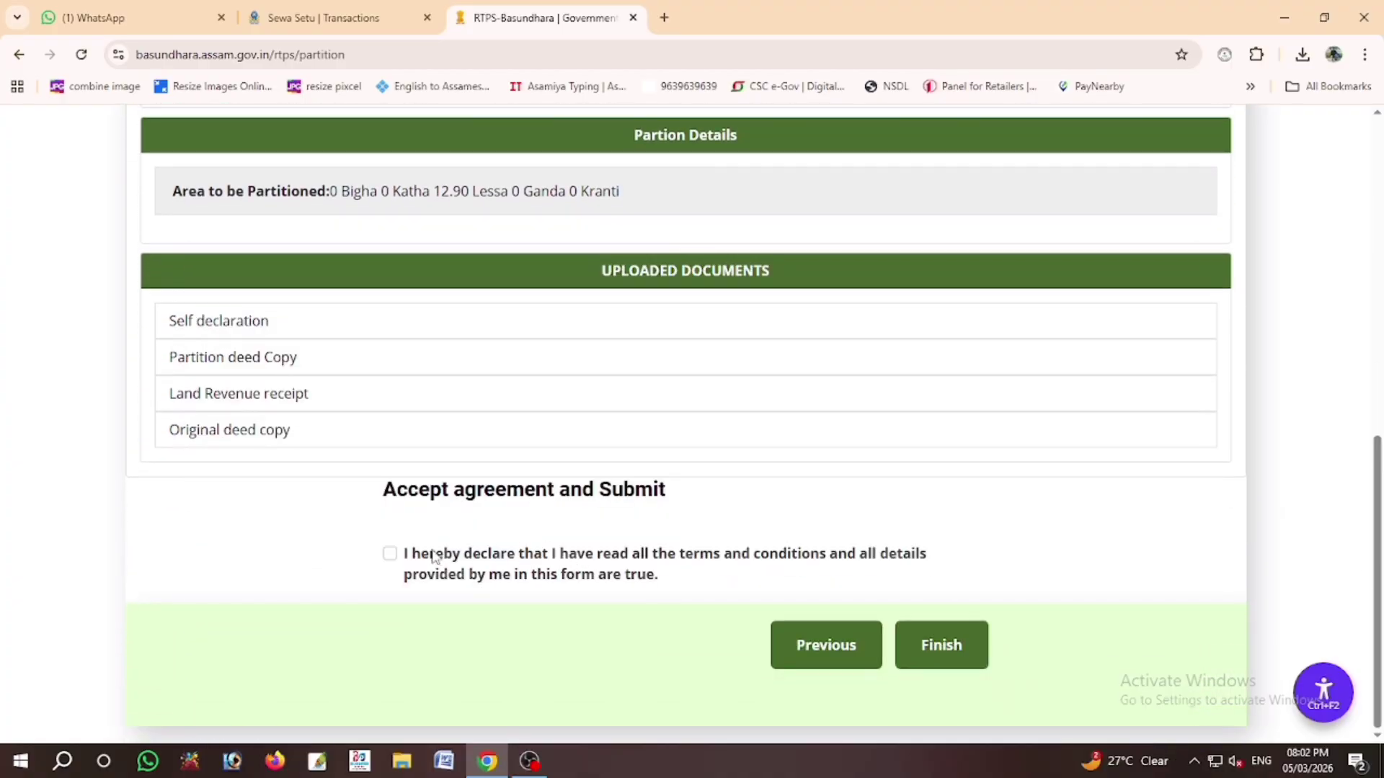
pyautogui.click(390, 553)
pyautogui.click(934, 647)
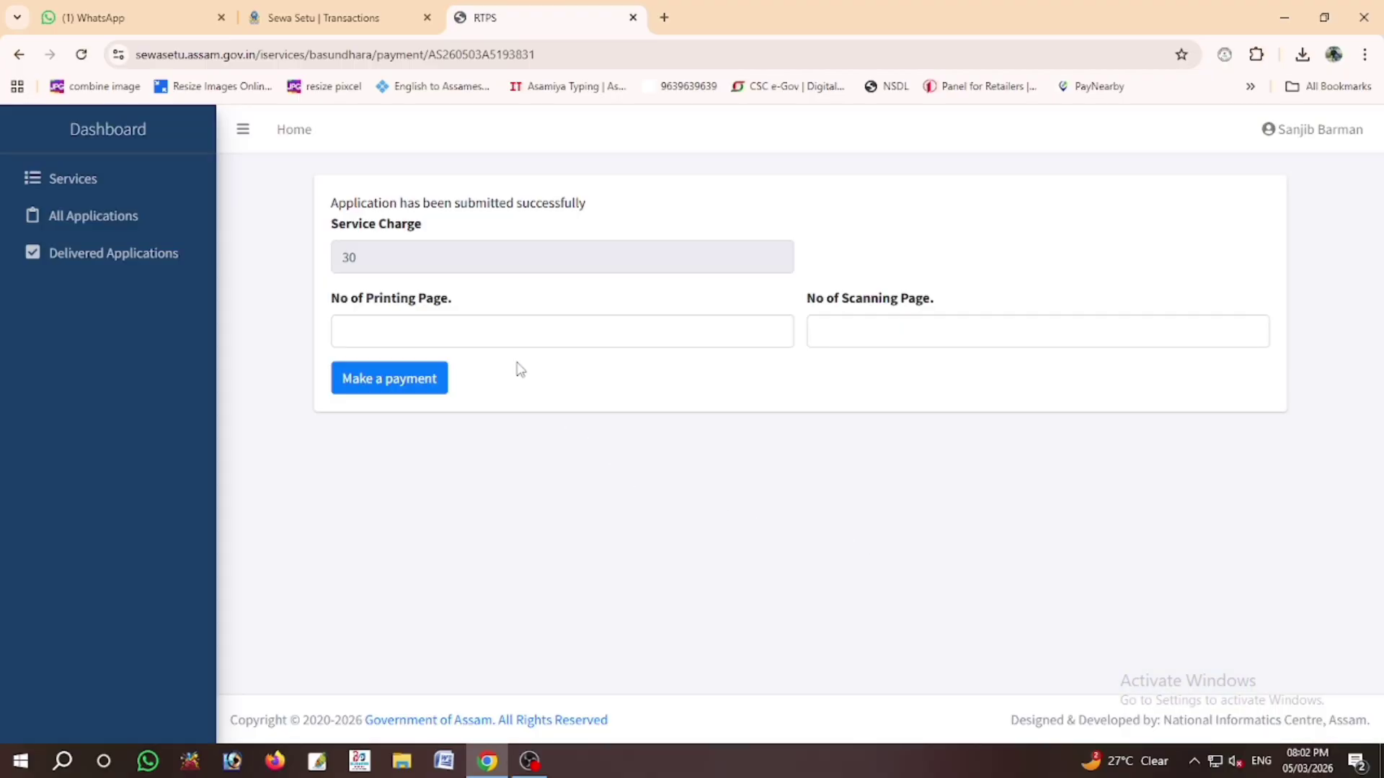
# Step: Enter 20 printing pages and 10 scanning pages, then confirm the 280 total payment
pyautogui.click(501, 326)
pyautogui.write('2')
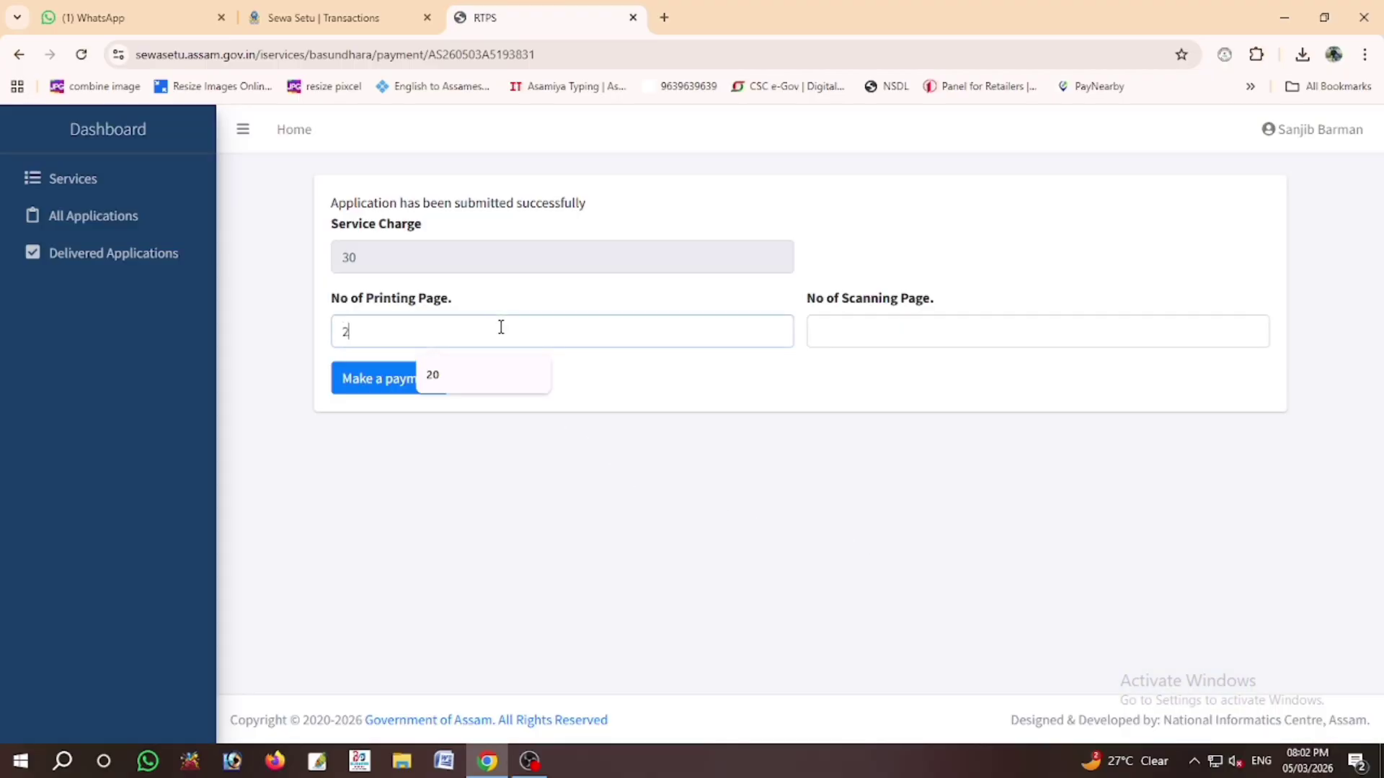
pyautogui.write('0')
pyautogui.press('Tab')
pyautogui.write('10')
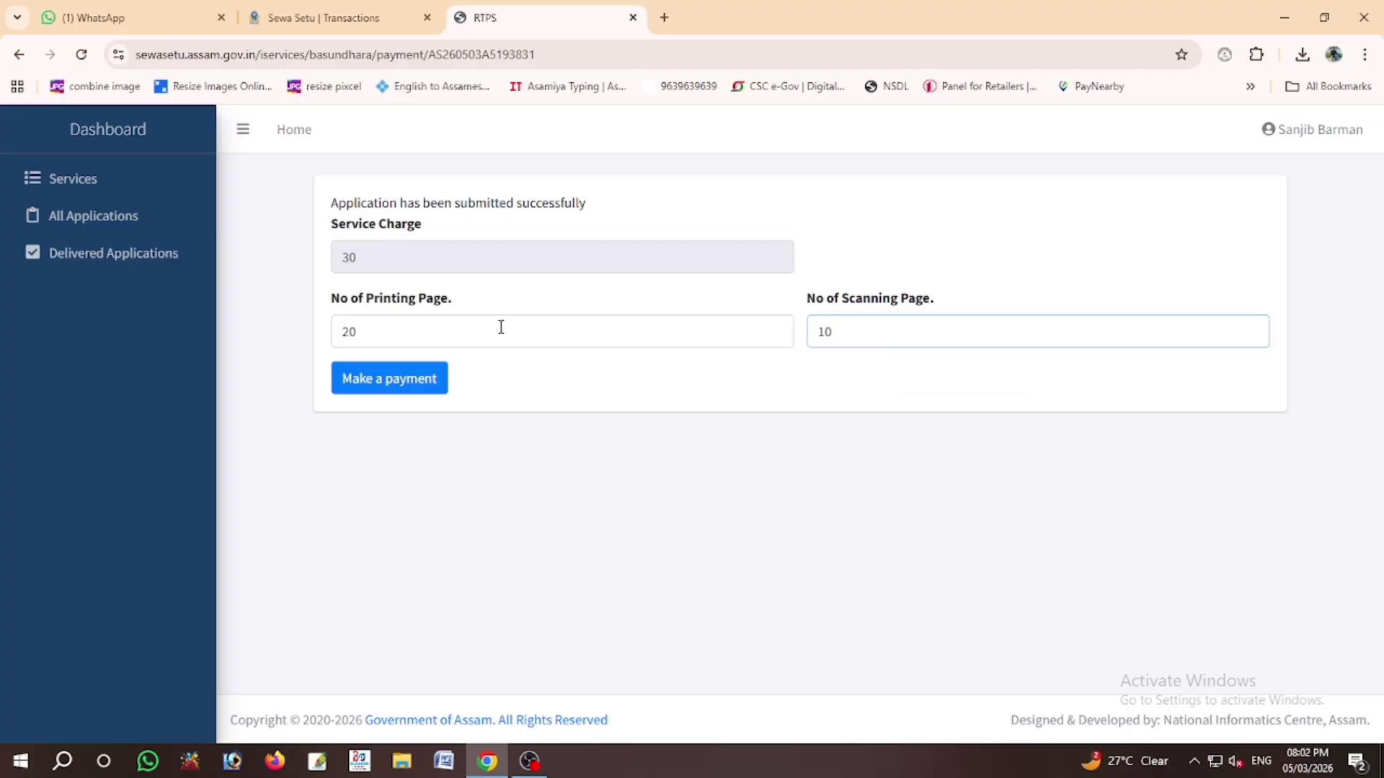
pyautogui.click(413, 371)
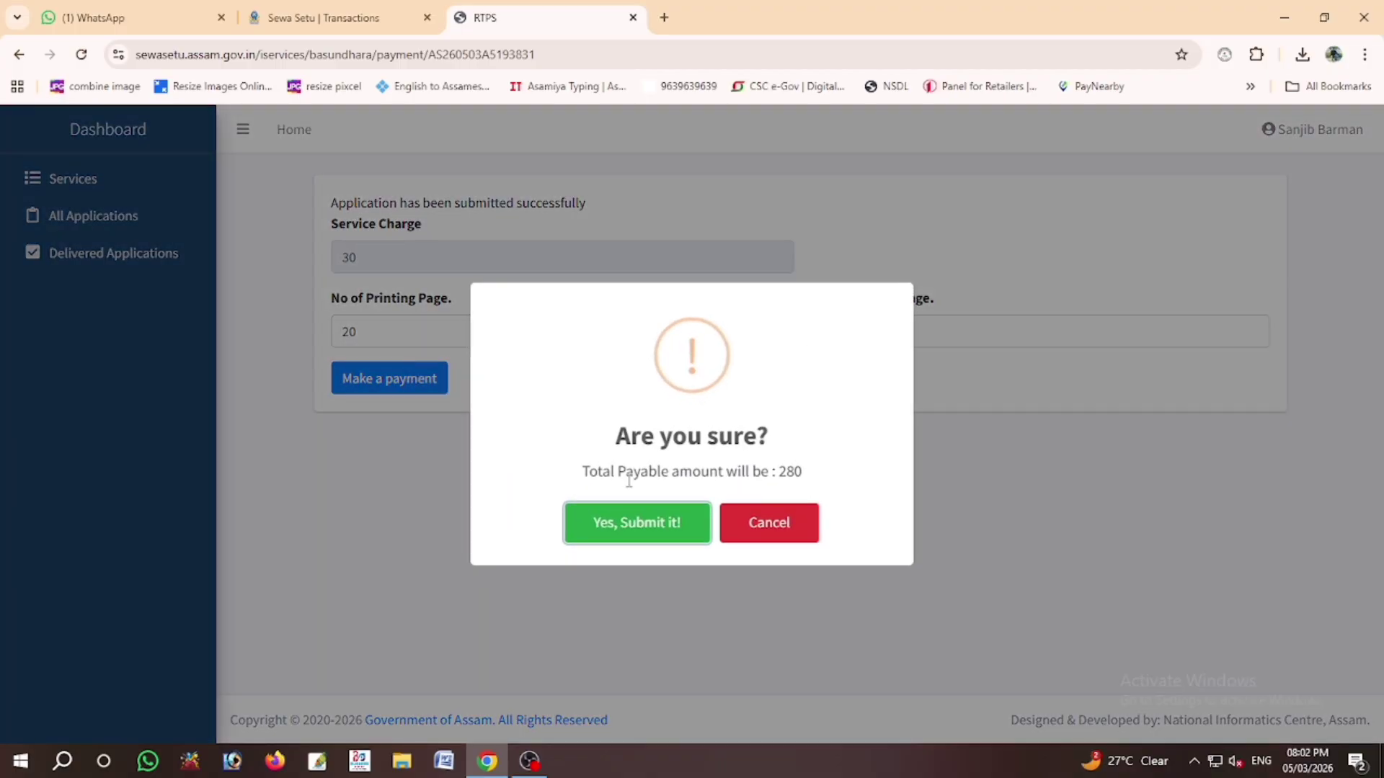
pyautogui.click(636, 517)
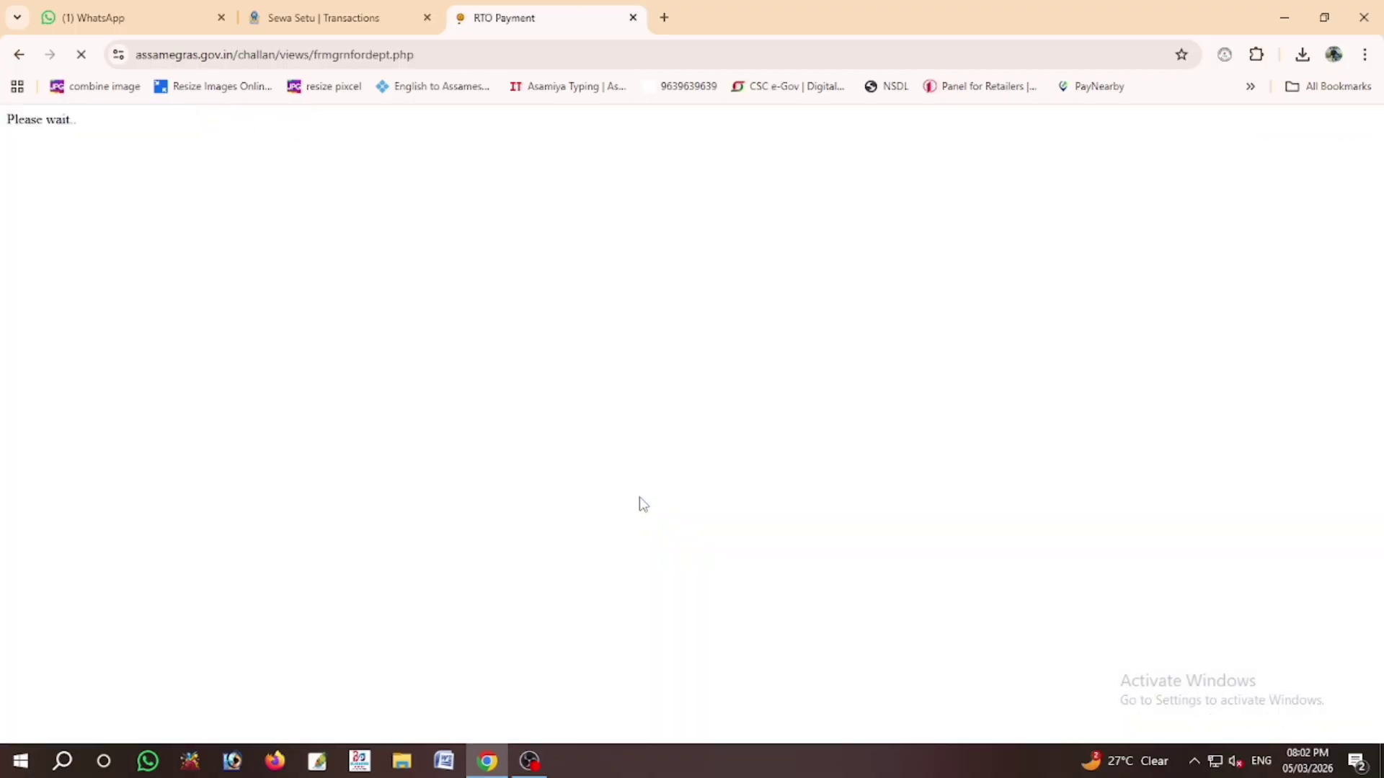
# Step: Pay the challan through the payment gateway with YES BANK, accepting terms and the GRN notice
pyautogui.scroll(-5, 644, 504)
pyautogui.click(596, 393)
pyautogui.click(646, 431)
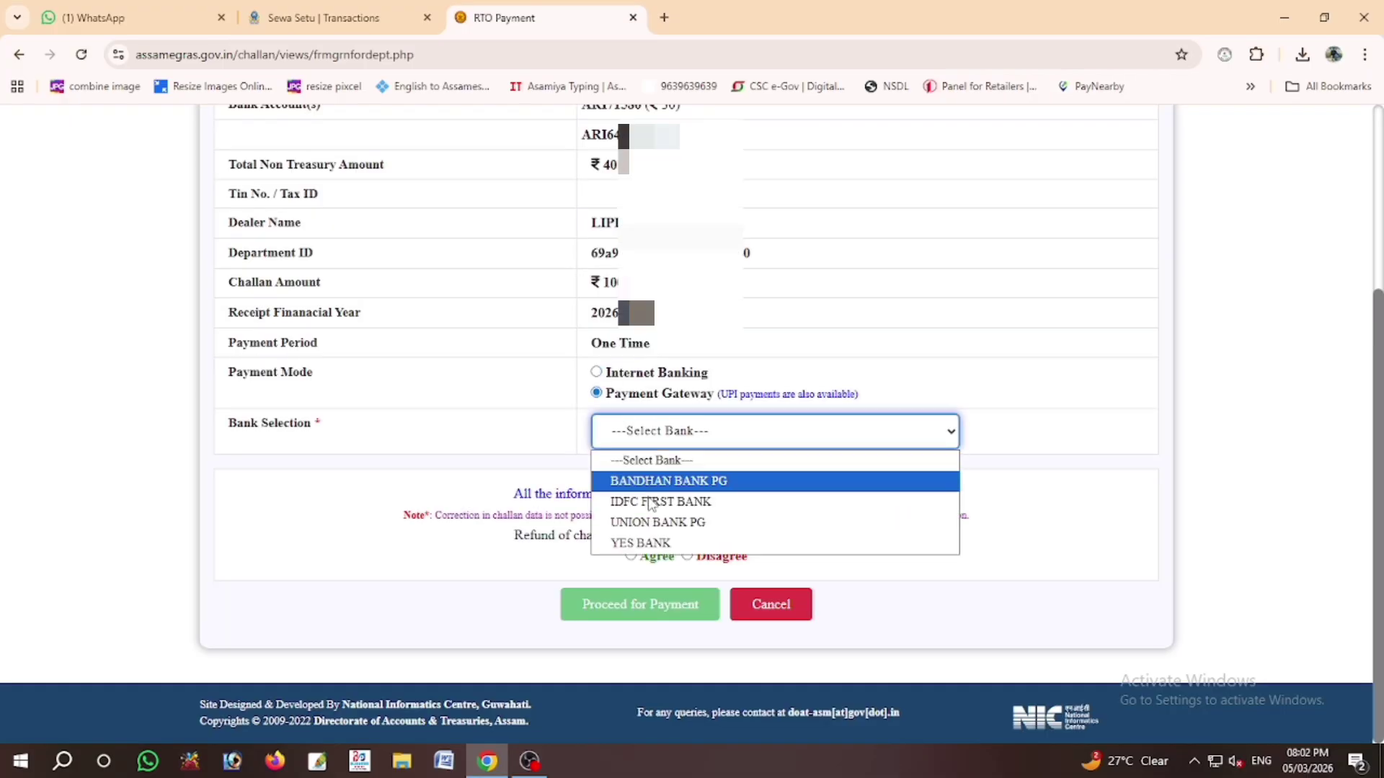
pyautogui.click(651, 542)
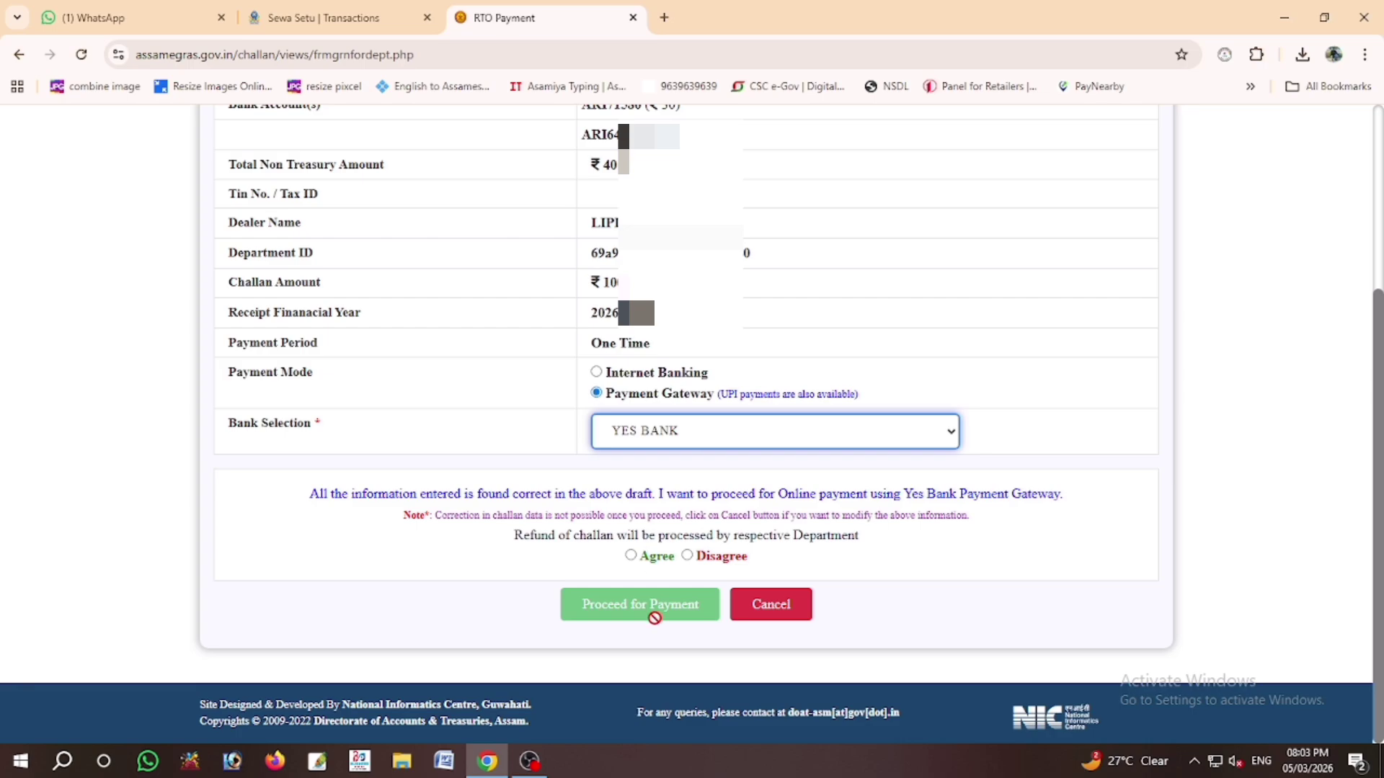
pyautogui.click(630, 554)
pyautogui.click(617, 601)
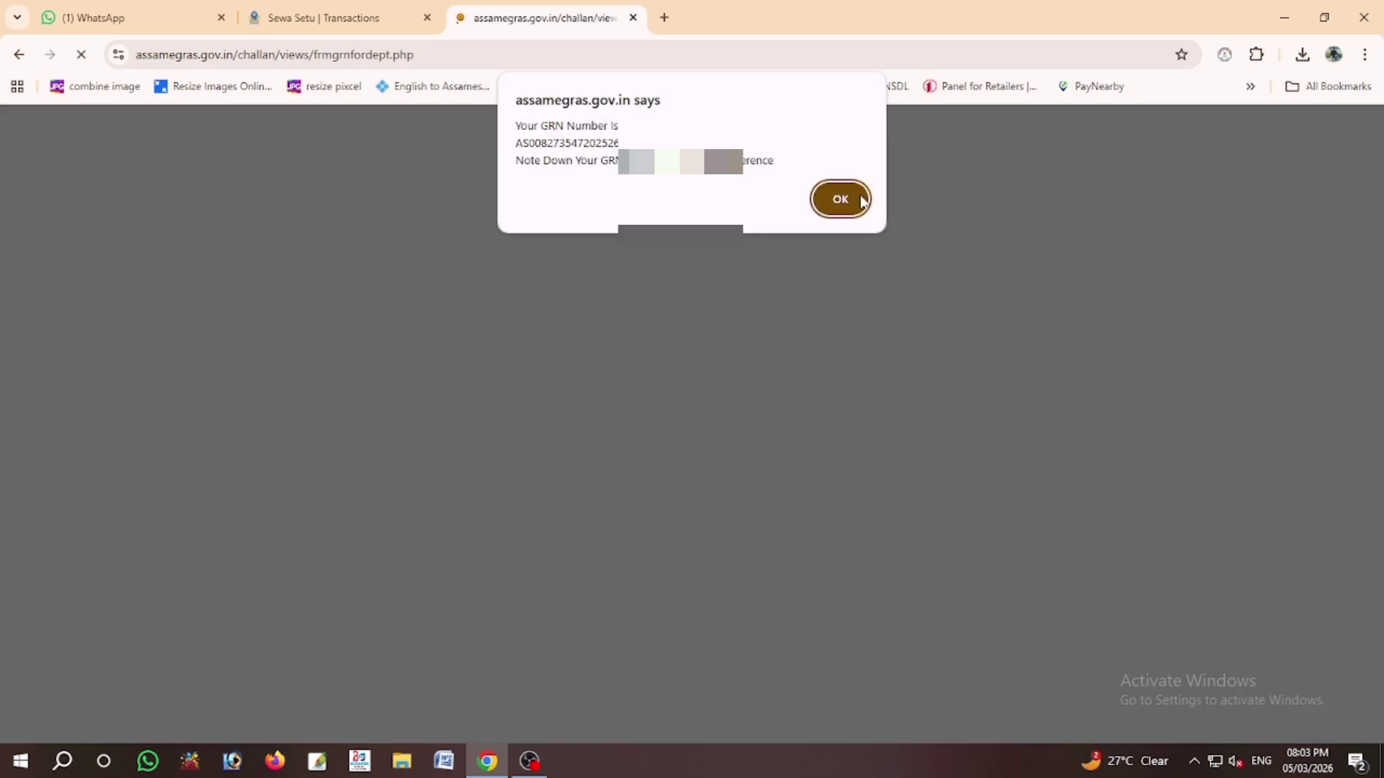
pyautogui.click(841, 200)
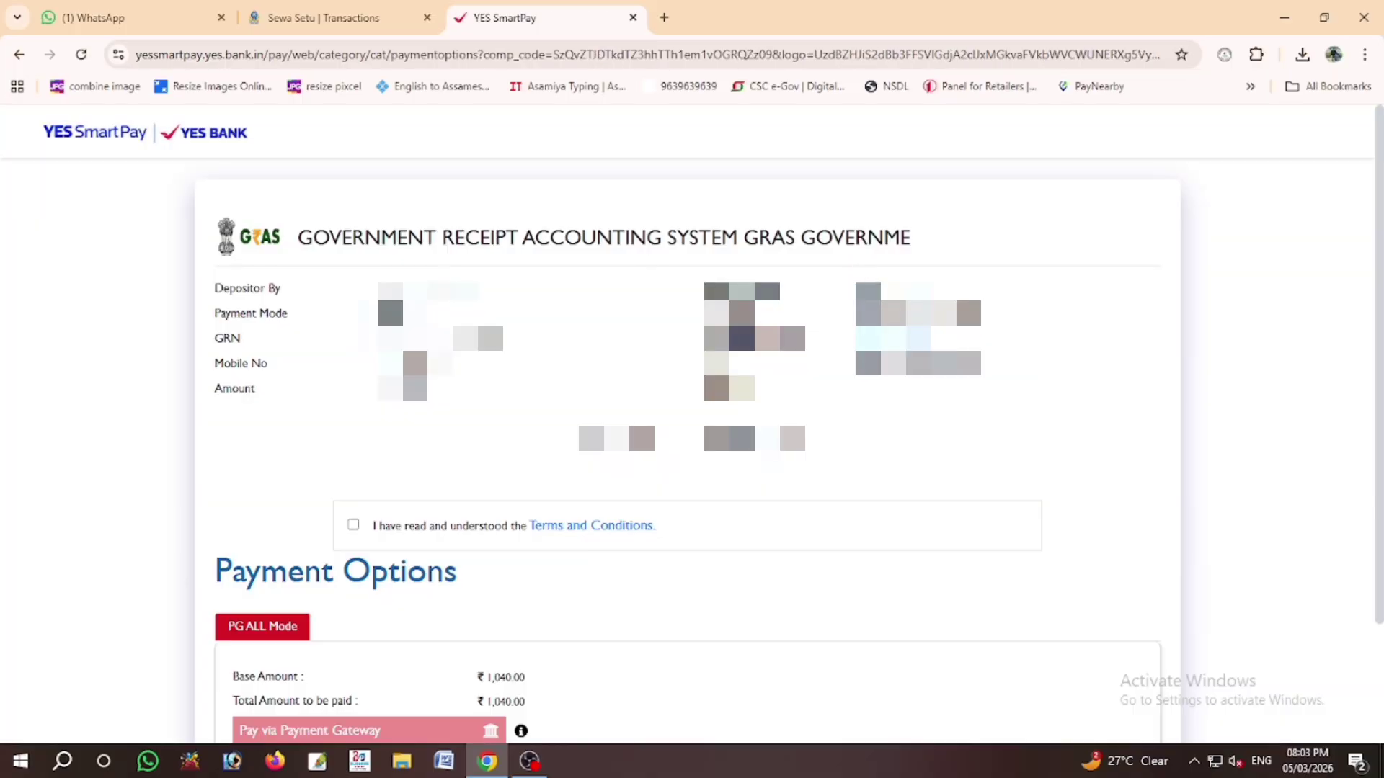
# Step: Accept the SmartPay terms, continue through the payment gateway and pay the ₹1,040 by UPI
pyautogui.click(353, 525)
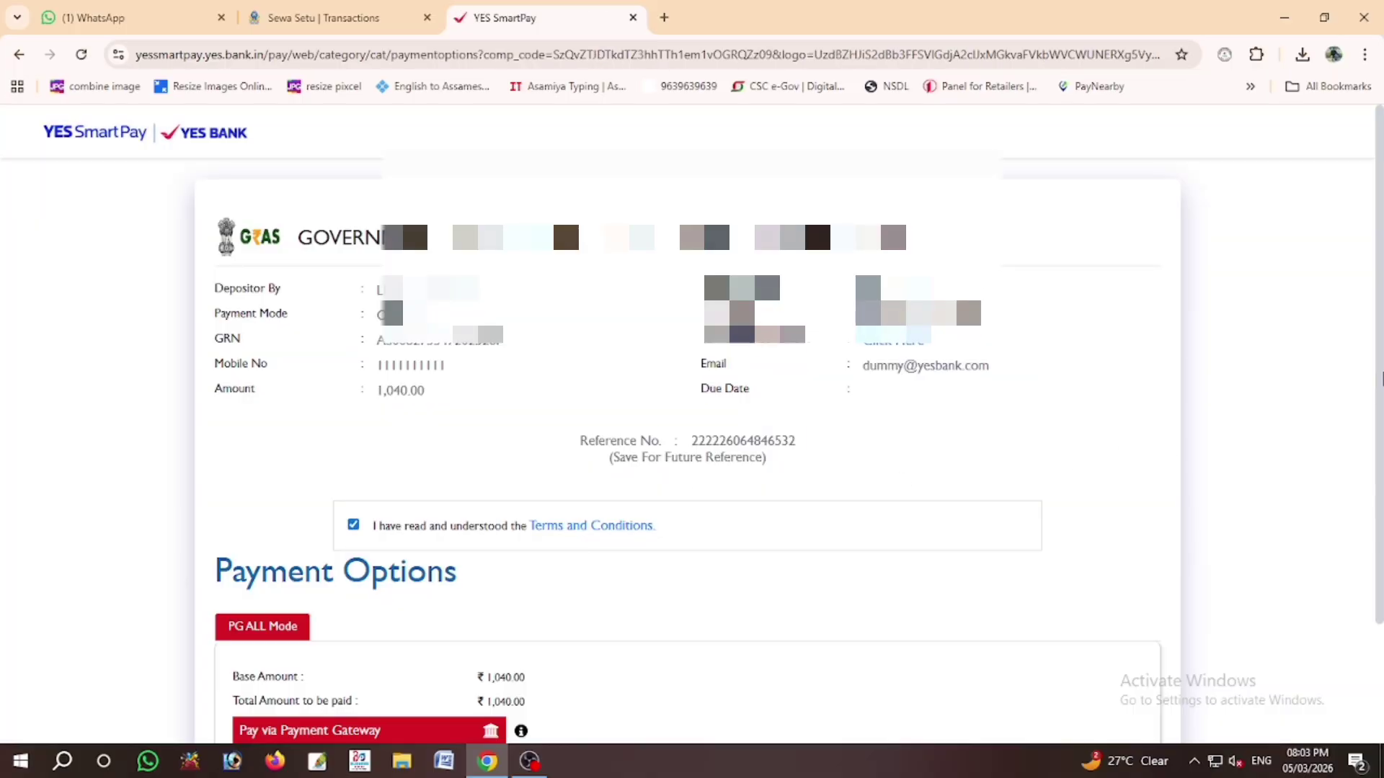
pyautogui.scroll(-2, 692, 432)
pyautogui.click(443, 586)
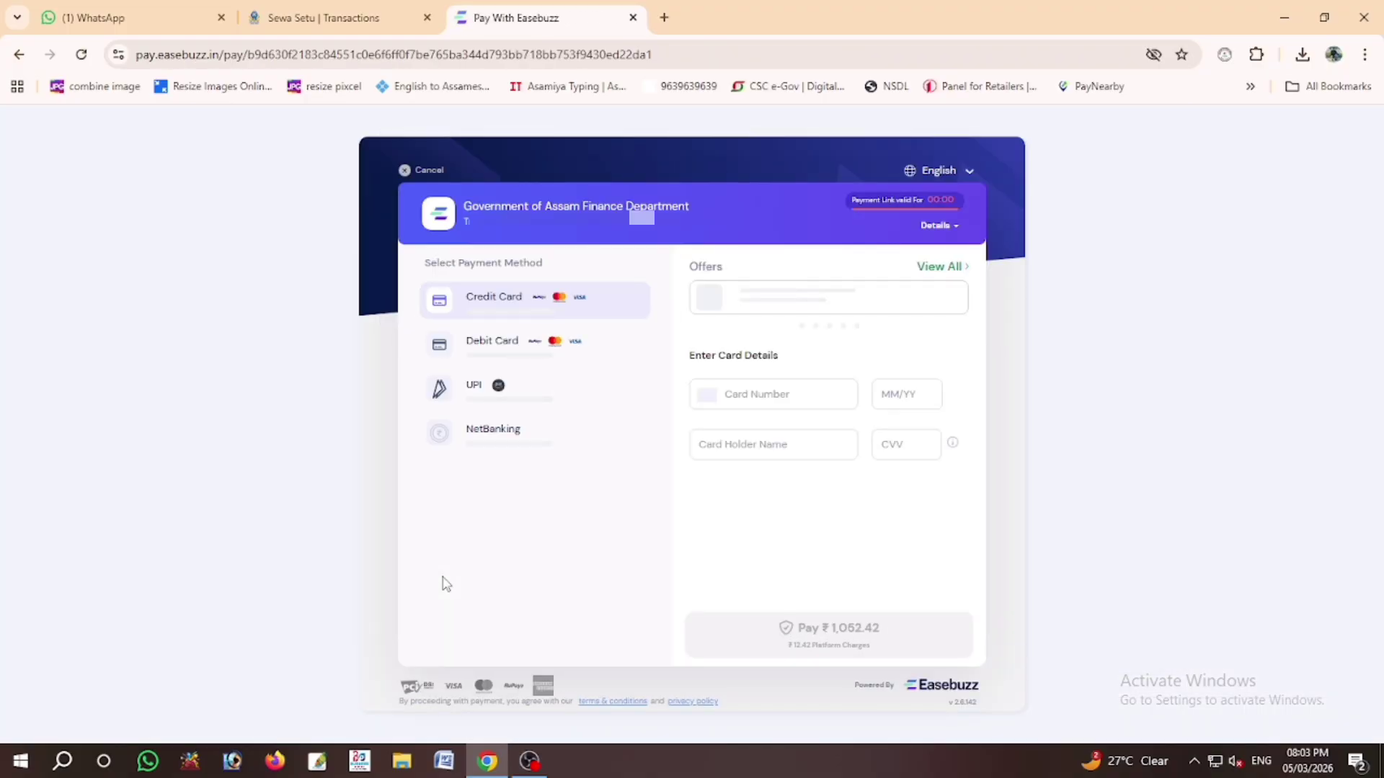
pyautogui.click(548, 391)
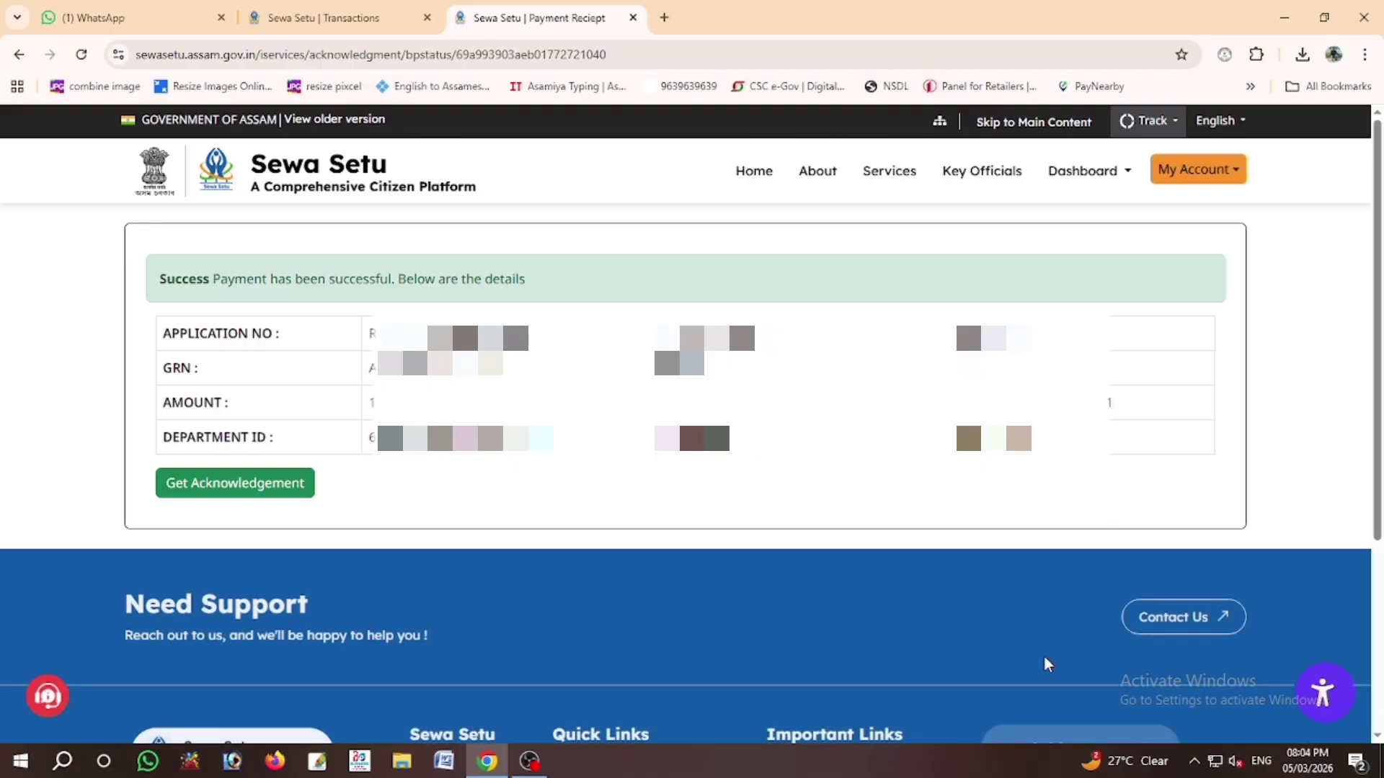
# Step: Bring up the application acknowledgement and print it in English
pyautogui.click(256, 488)
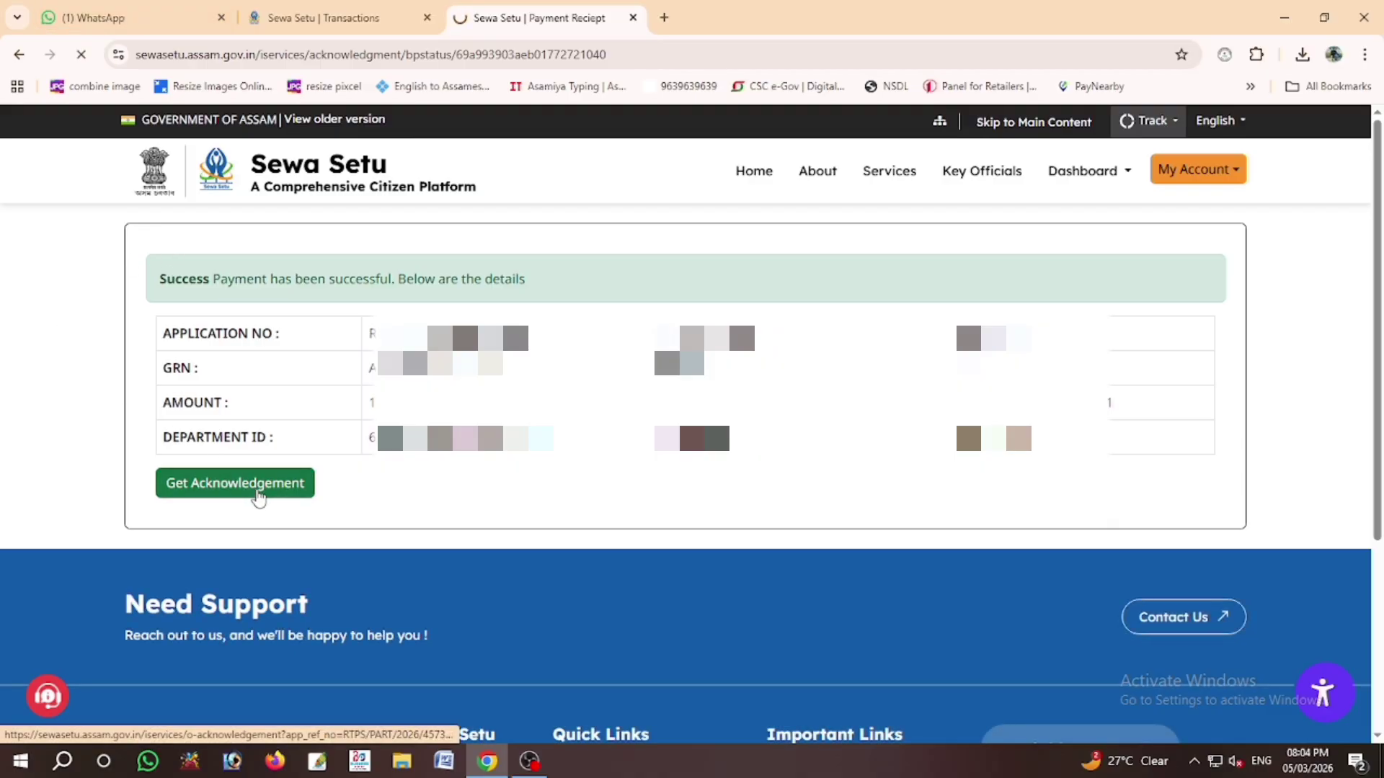
pyautogui.click(212, 722)
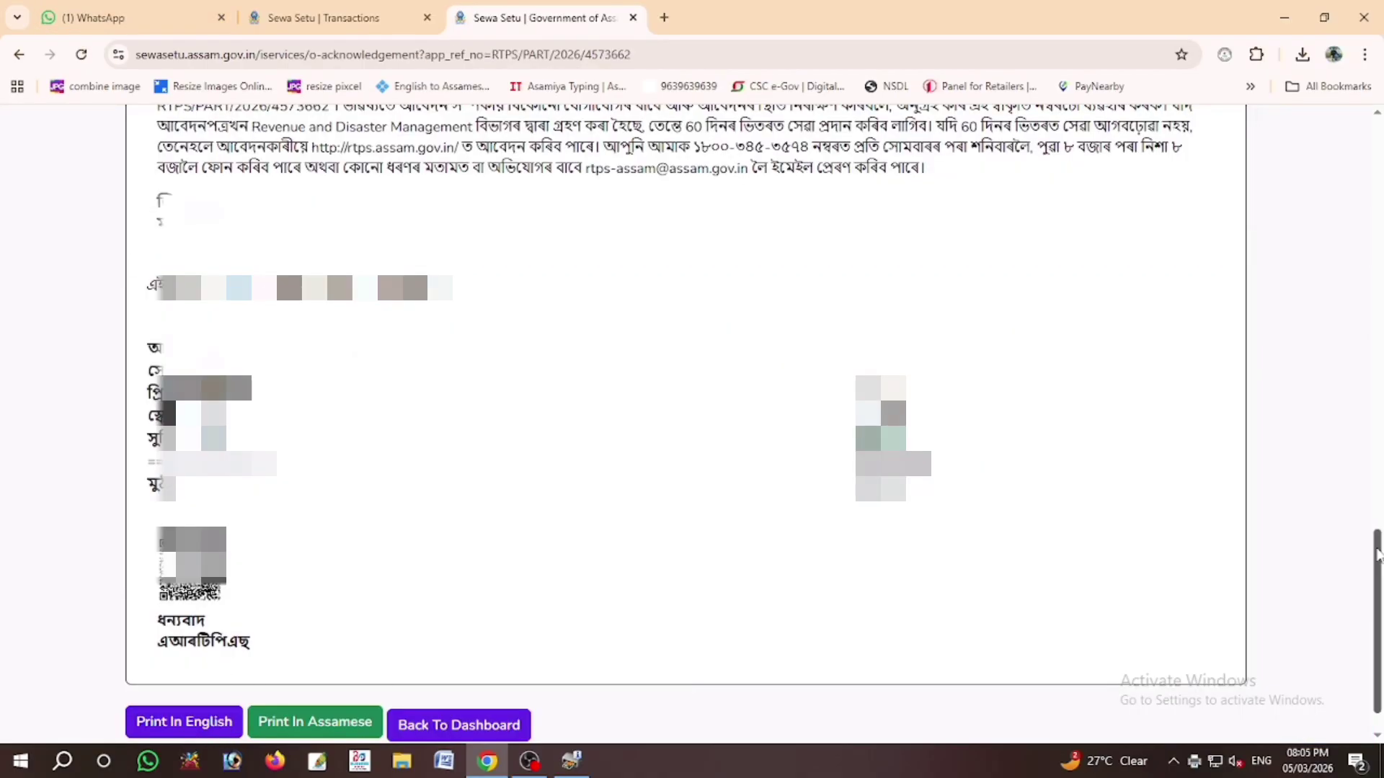